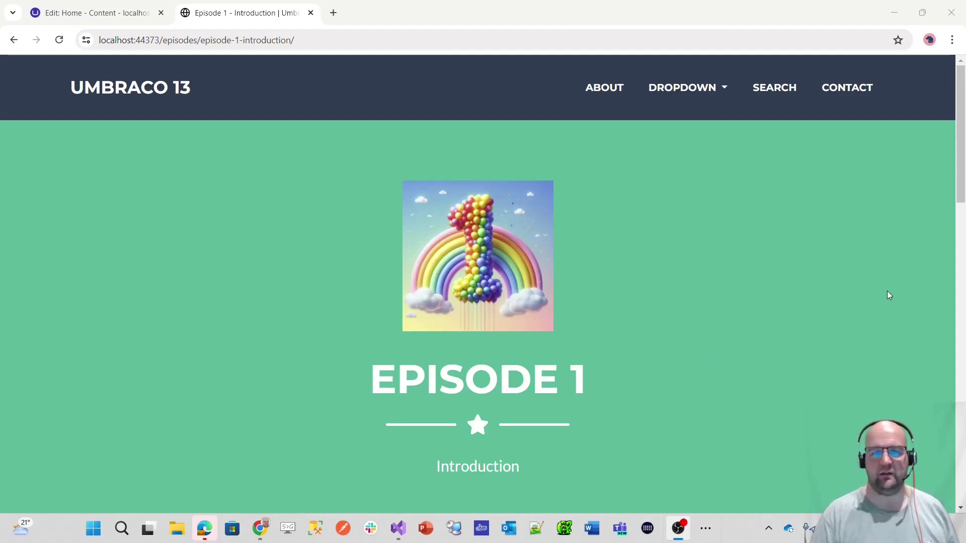
Scroll through the Episode 1 page and glance at the Home backoffice editor before returning
scroll(888, 294, down, 20)
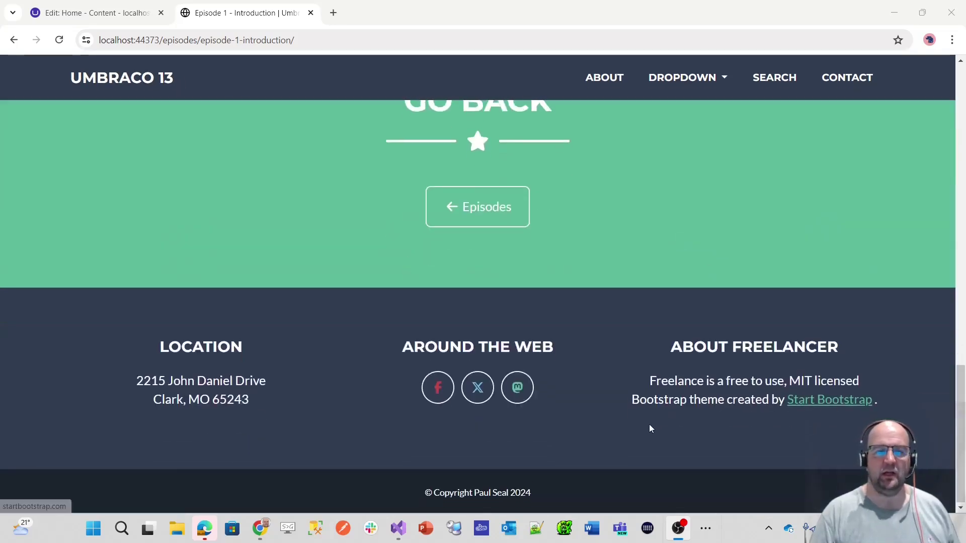
scroll(614, 445, up, 20)
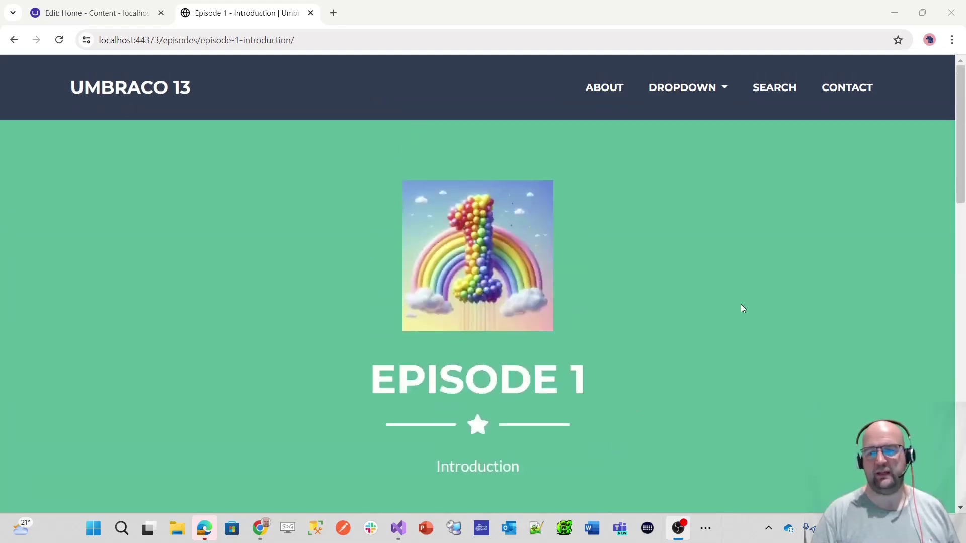
scroll(743, 303, down, 15)
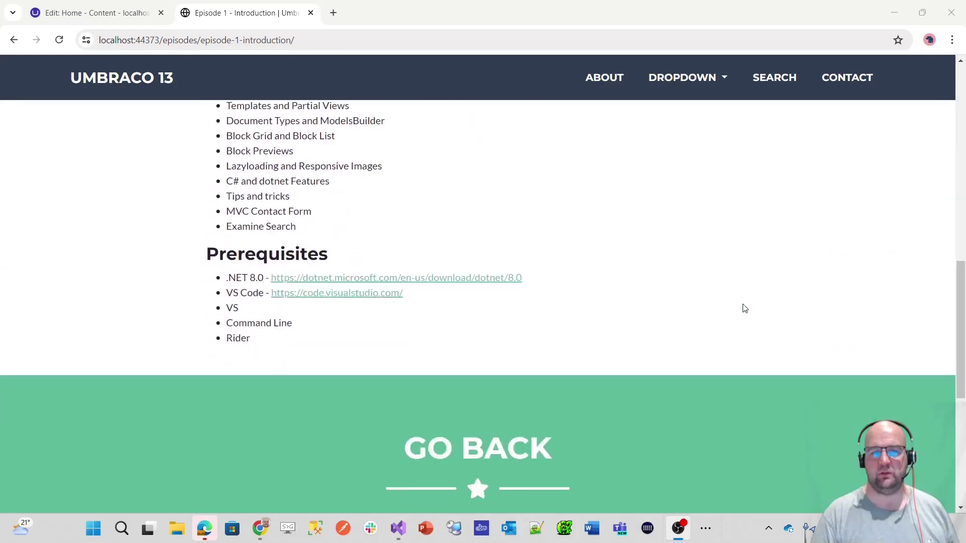
scroll(743, 306, down, 3)
scroll(743, 307, up, 18)
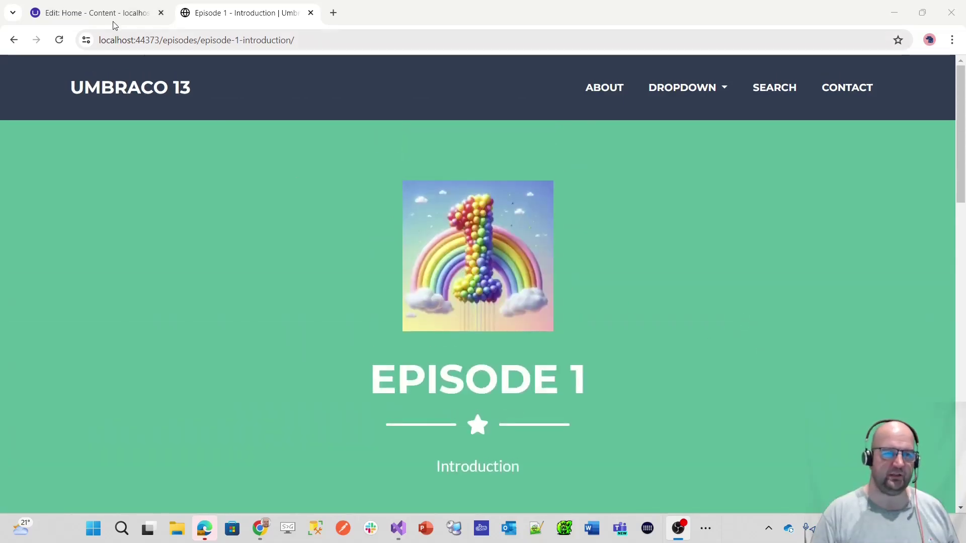
click(107, 14)
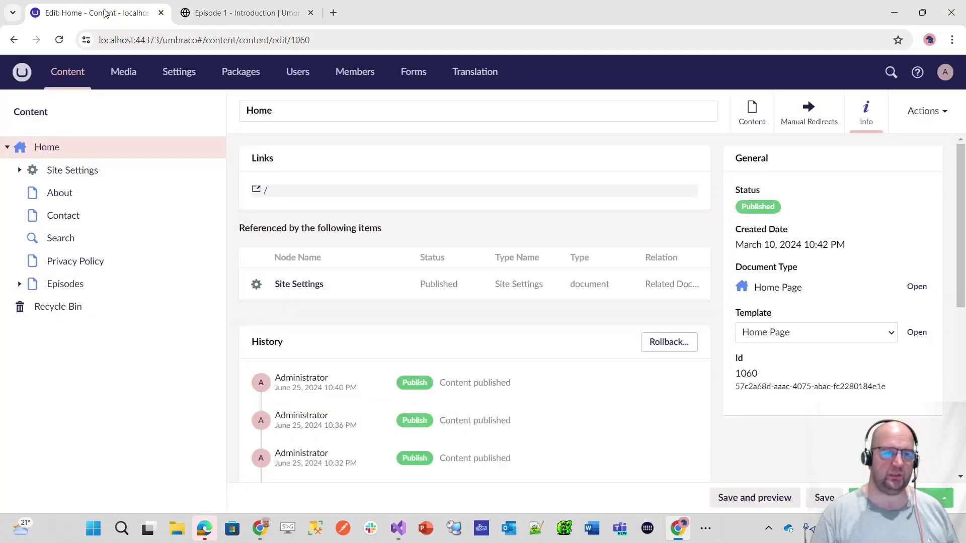
click(236, 13)
Load the home page from the UMBRACO 13 logo and scroll through its sections
click(178, 88)
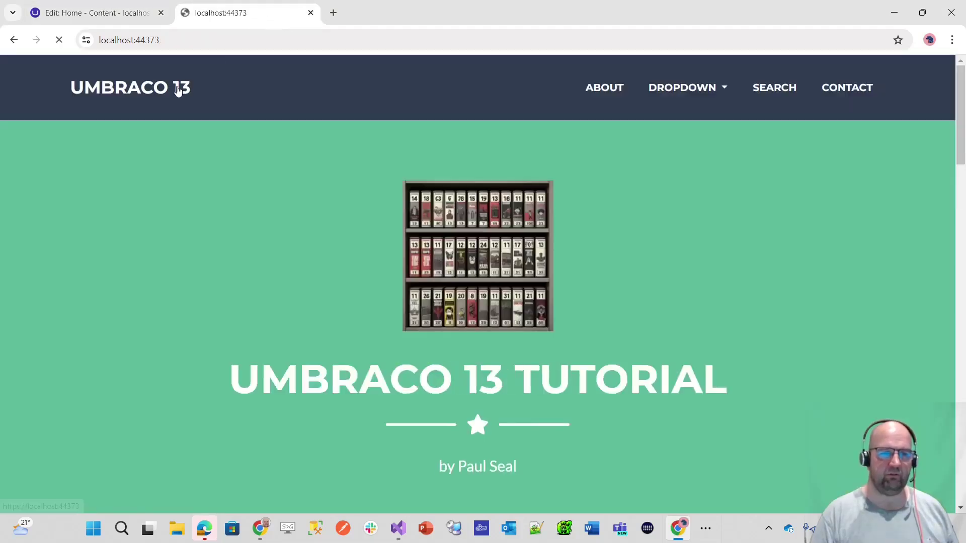
scroll(669, 202, down, 2)
scroll(503, 191, up, 2)
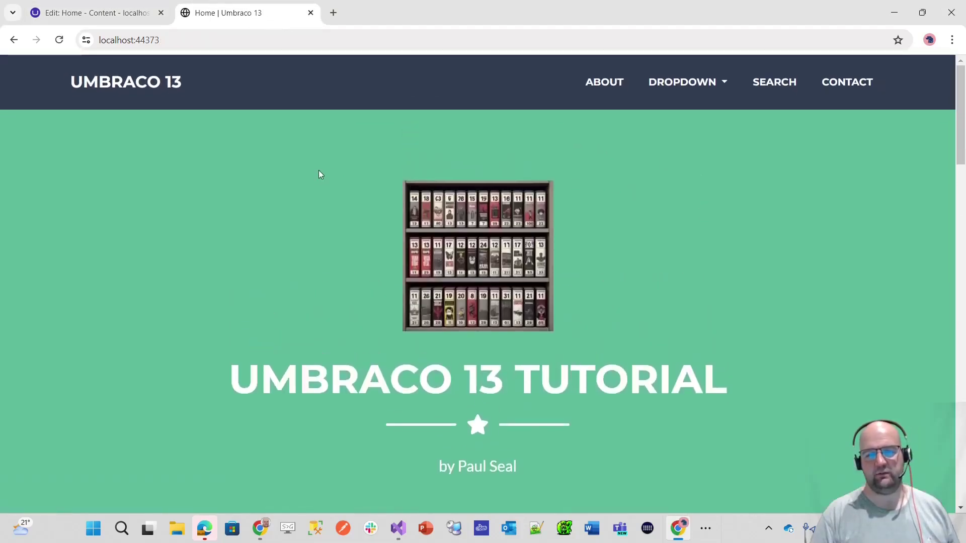
scroll(570, 230, down, 10)
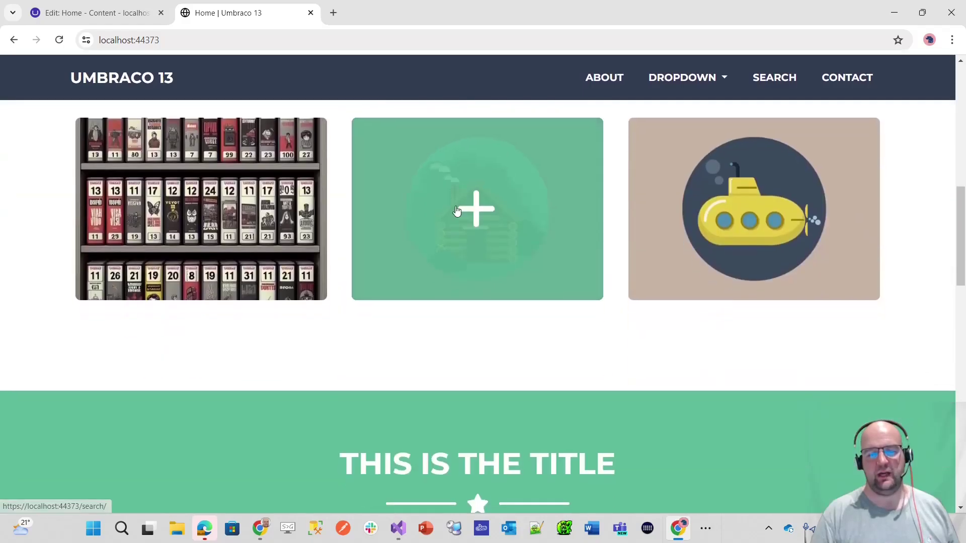
scroll(544, 267, up, 2)
scroll(545, 268, up, 2)
scroll(517, 345, down, 3)
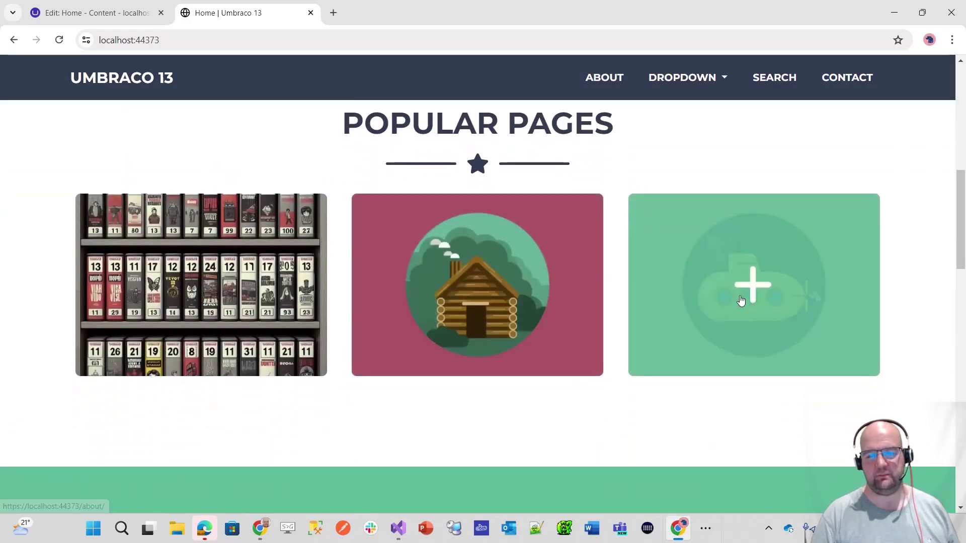
scroll(673, 370, down, 7)
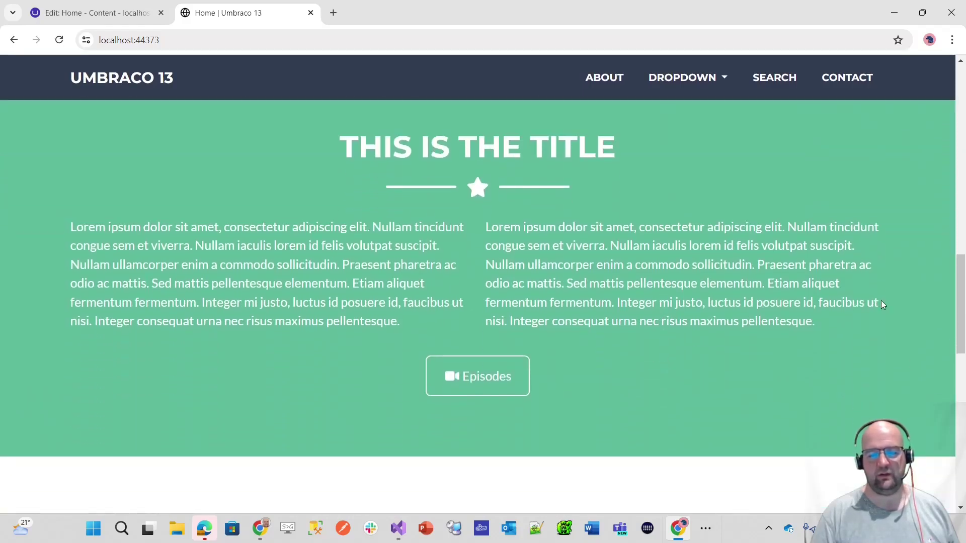
scroll(880, 303, down, 11)
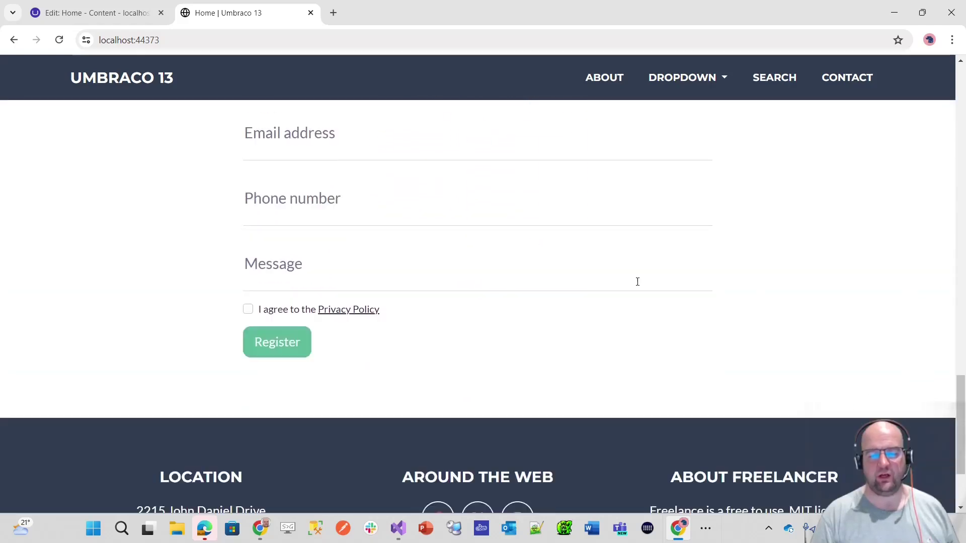
scroll(788, 306, down, 3)
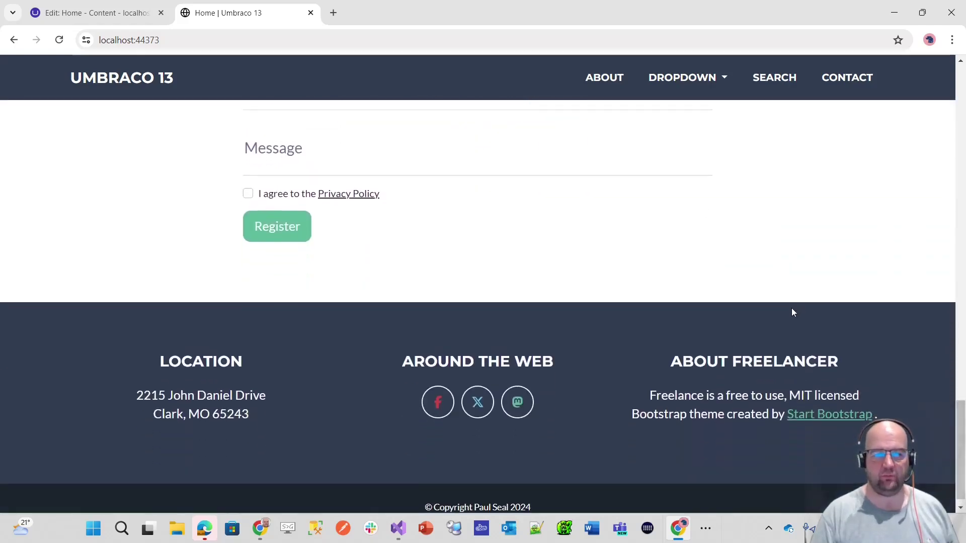
scroll(717, 364, up, 3)
scroll(711, 379, down, 3)
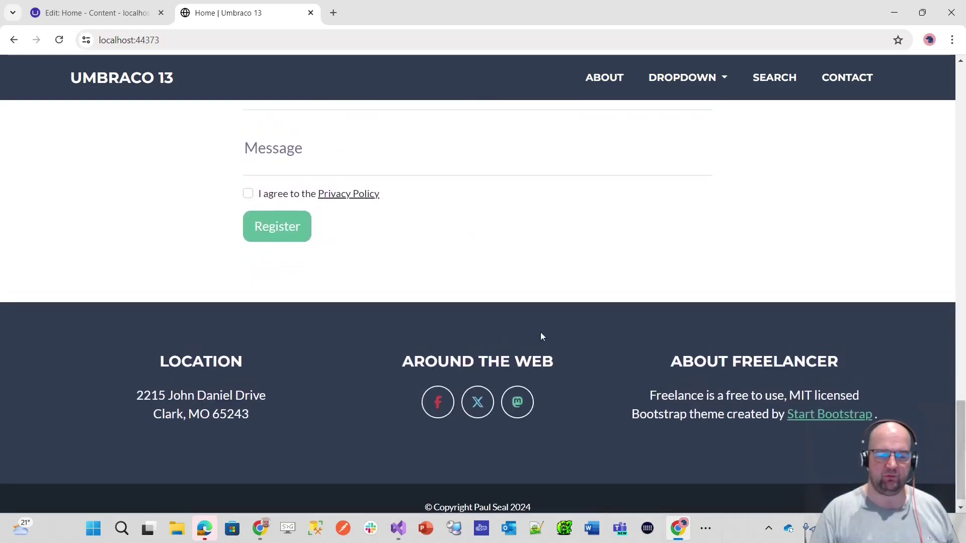
scroll(903, 403, down, 1)
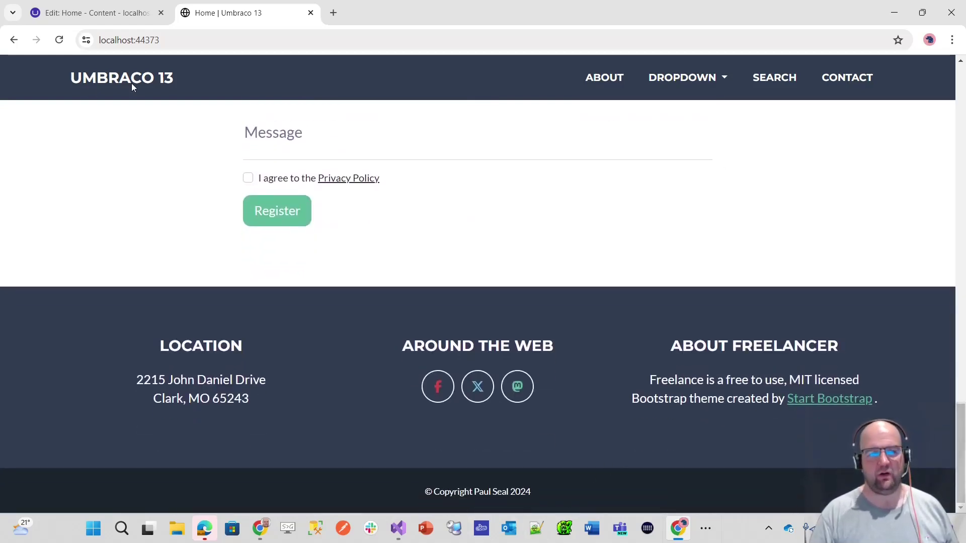
Show and hide the Dropdown menu's page list, then scroll back up the home page
click(729, 81)
click(727, 84)
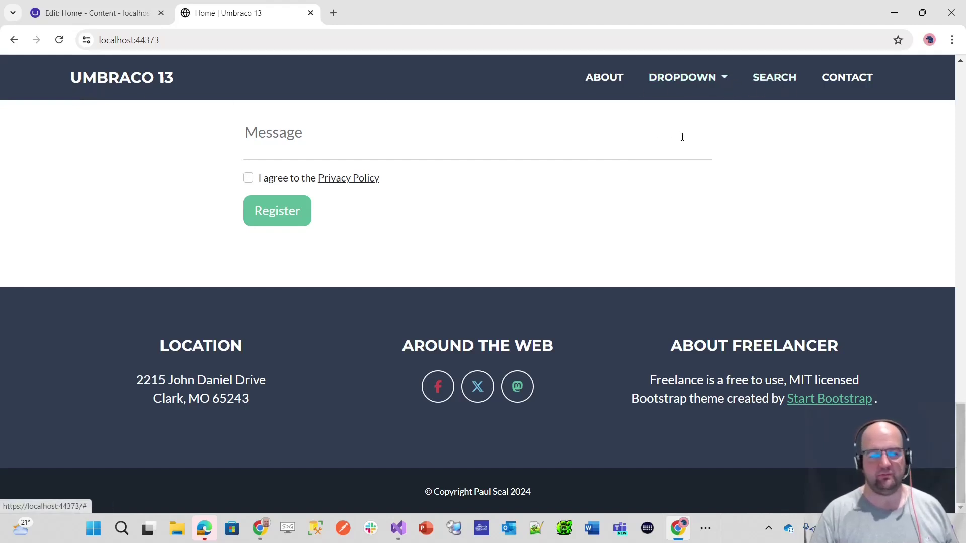
scroll(521, 296, up, 12)
scroll(552, 336, up, 5)
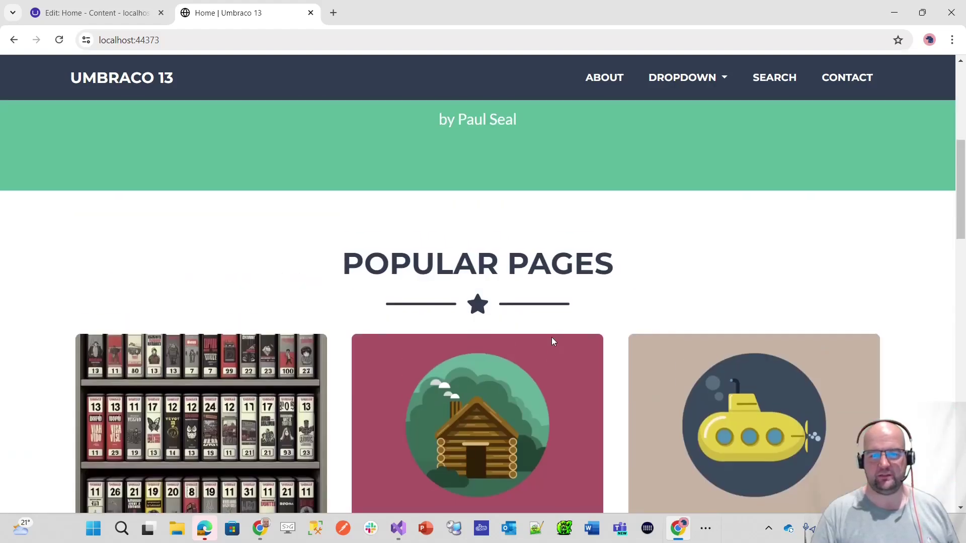
scroll(654, 291, up, 5)
scroll(707, 209, down, 10)
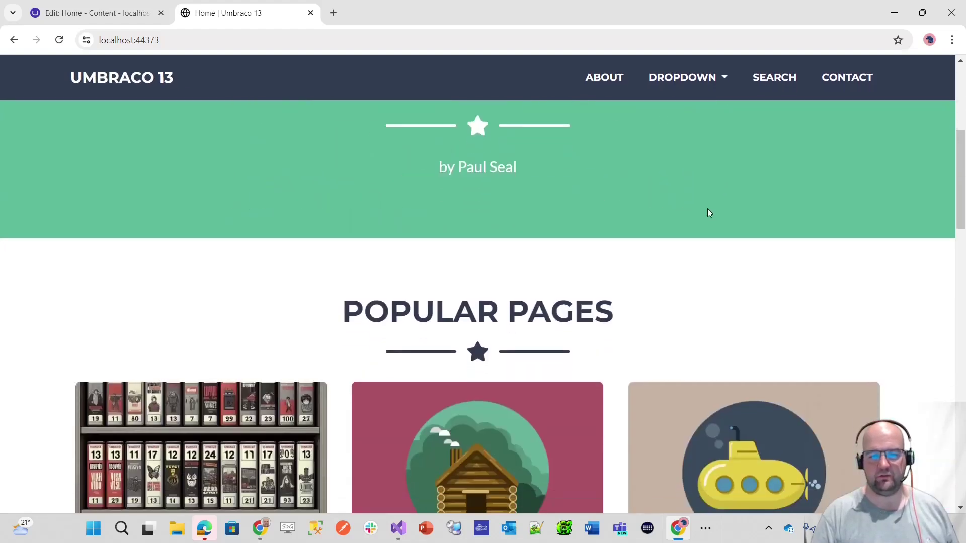
Open Episodes from the bookshelf Popular Pages card, browse the grid, then return to the Home editor
click(246, 209)
scroll(572, 262, down, 10)
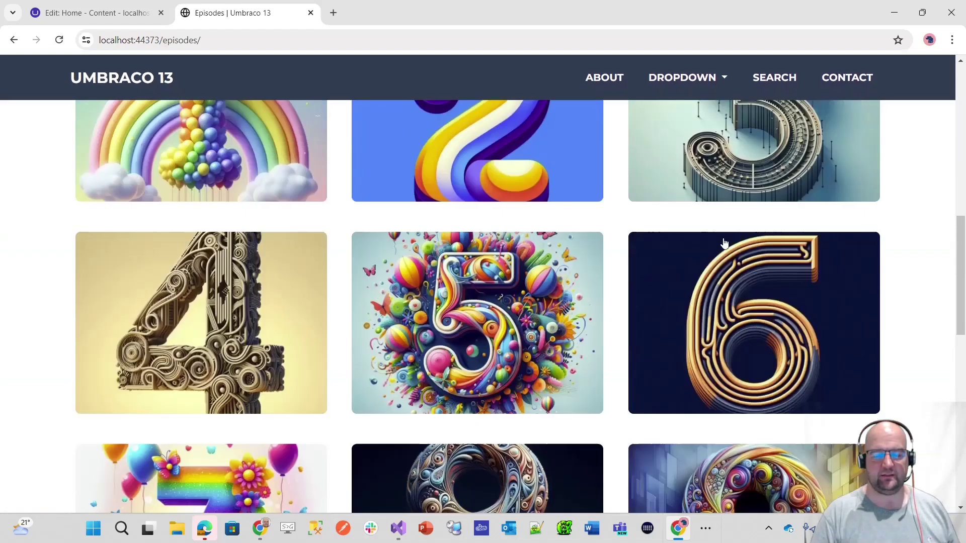
scroll(380, 159, up, 4)
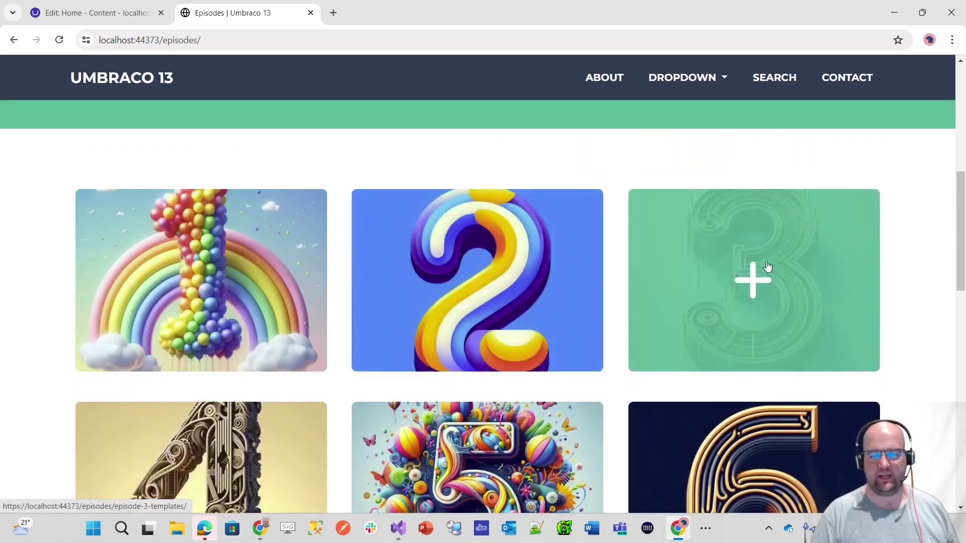
scroll(654, 252, down, 15)
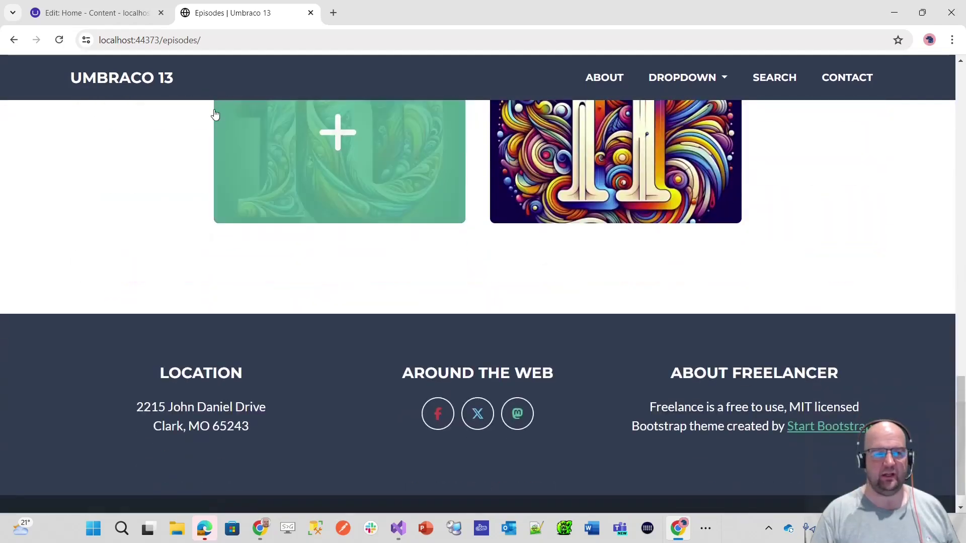
click(88, 12)
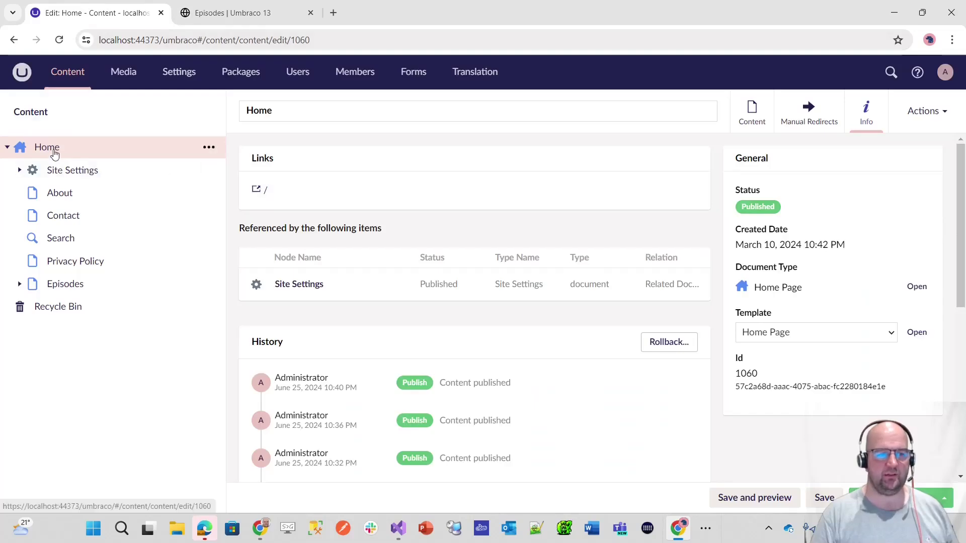
Scroll through the Home page's content blocks on its Content tab
click(752, 117)
scroll(734, 233, down, 5)
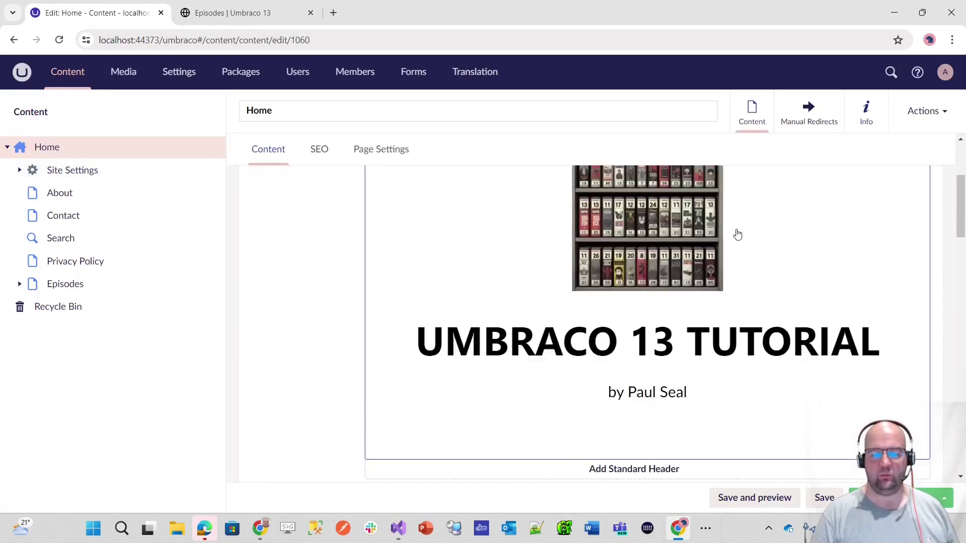
scroll(744, 242, up, 4)
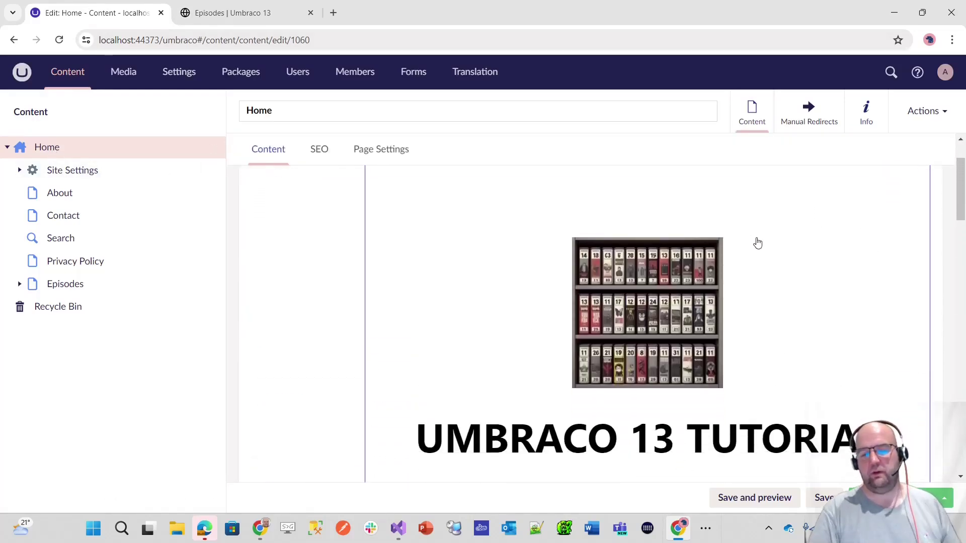
scroll(729, 246, down, 3)
scroll(707, 253, down, 7)
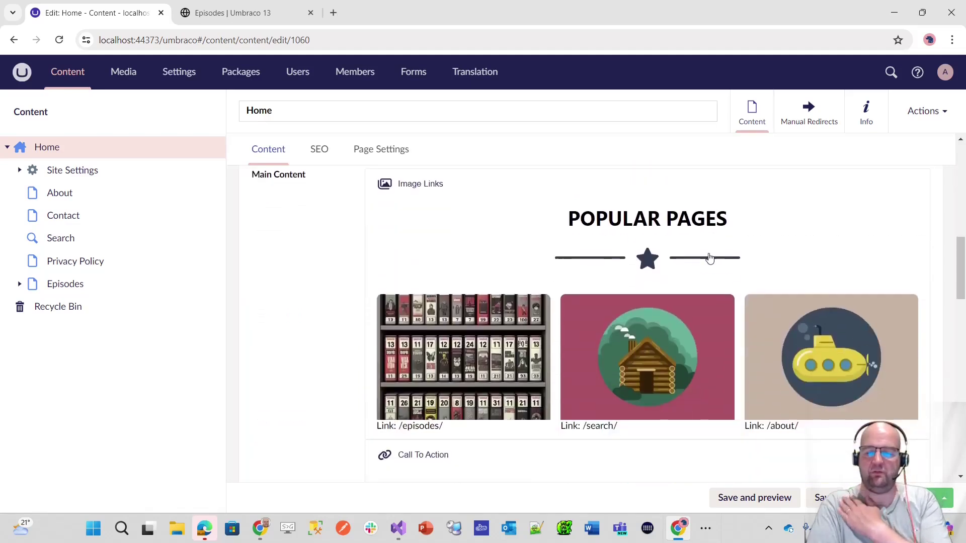
scroll(734, 261, up, 1)
scroll(761, 272, down, 1)
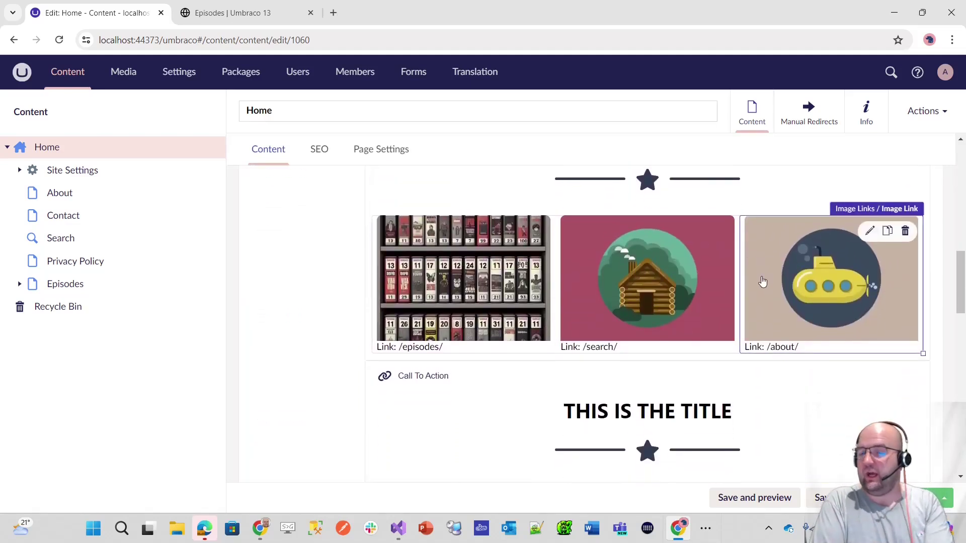
scroll(762, 283, down, 5)
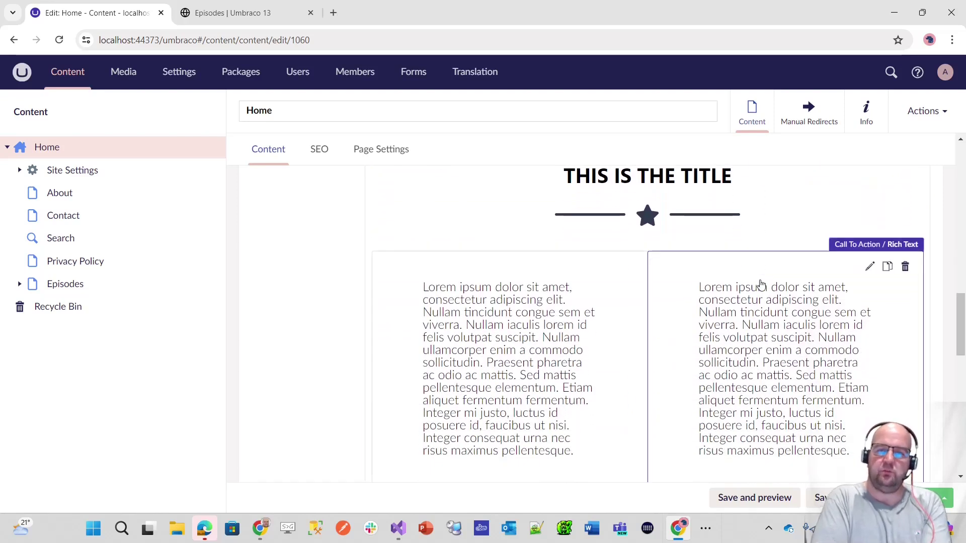
scroll(761, 285, up, 1)
scroll(761, 285, down, 8)
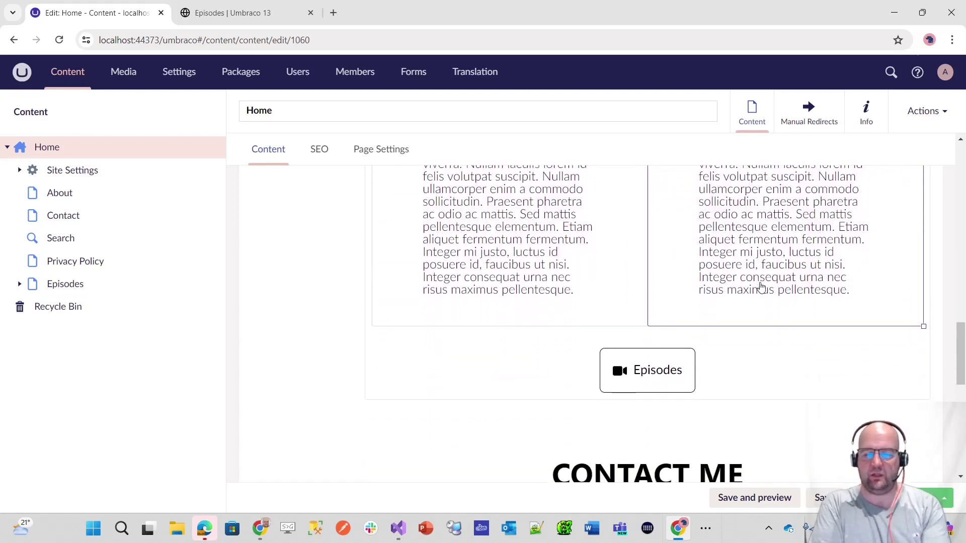
scroll(759, 287, down, 6)
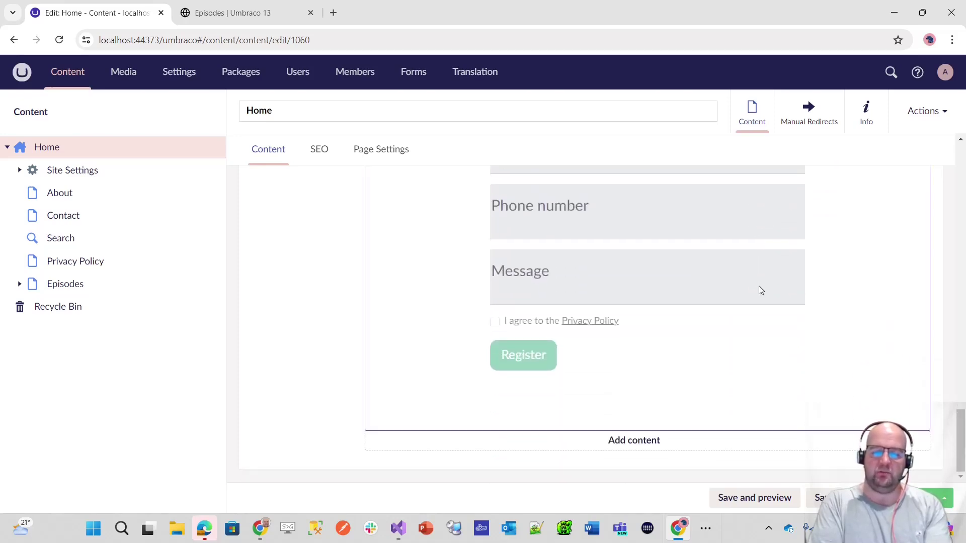
scroll(763, 300, up, 7)
scroll(769, 302, up, 15)
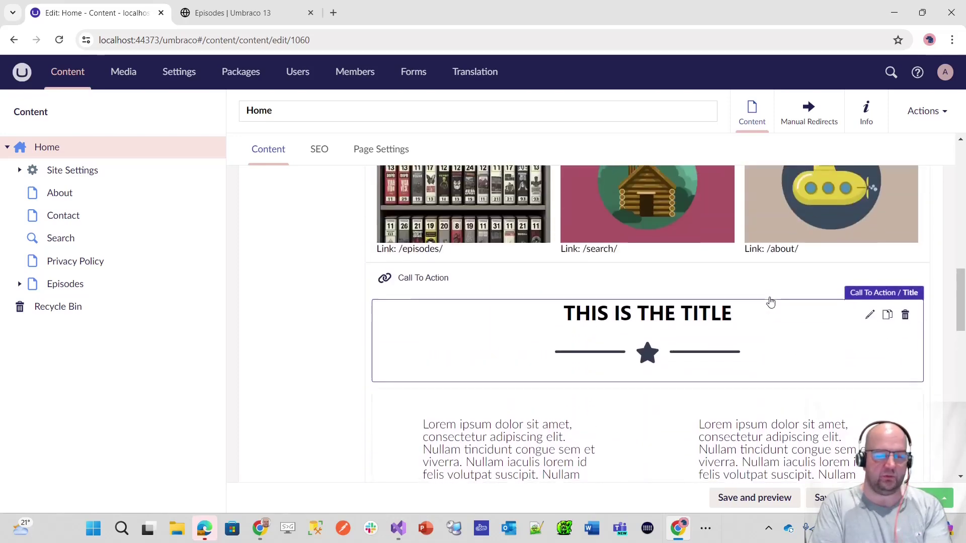
scroll(770, 302, up, 3)
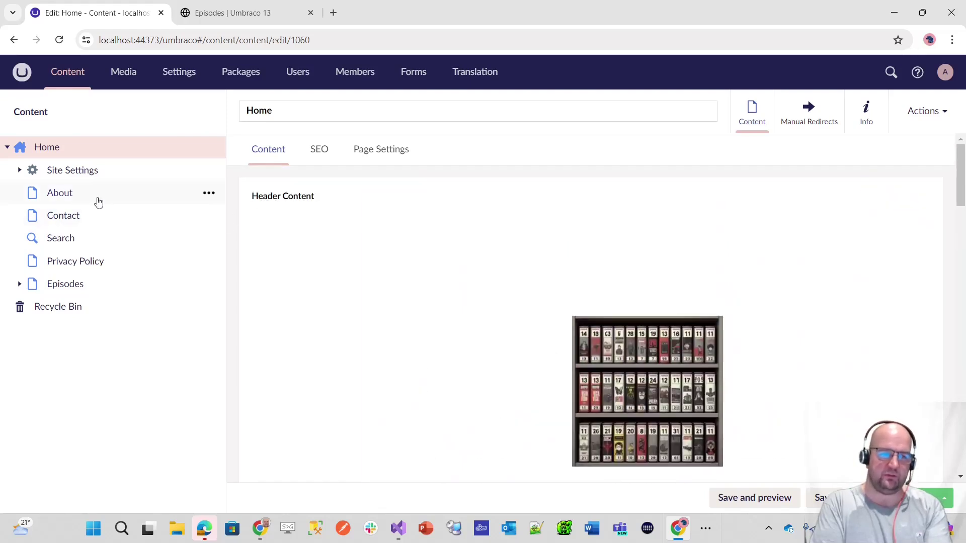
Check Home's SEO fields, then its Page Settings with the Umbraco tag and visibility option
click(320, 151)
scroll(403, 166, down, 2)
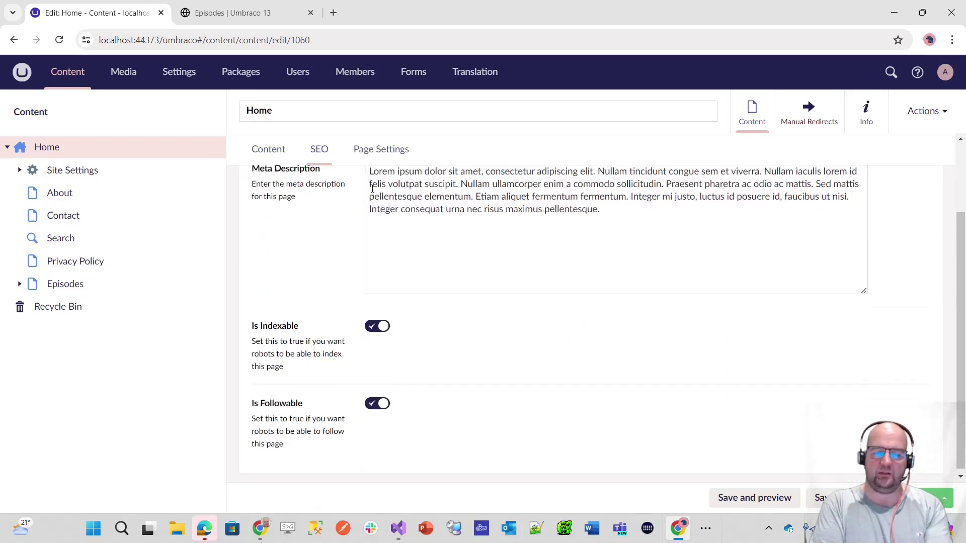
scroll(382, 176, up, 2)
click(389, 150)
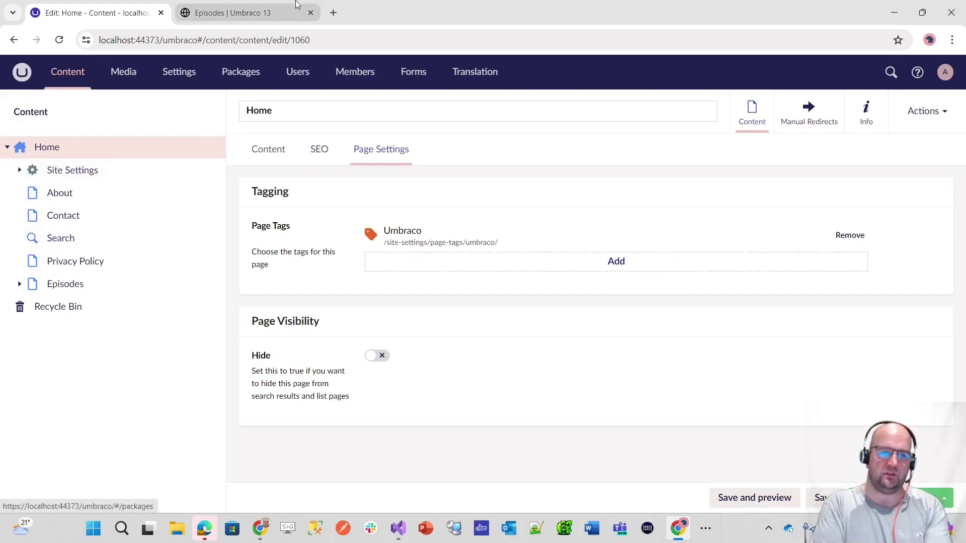
click(282, 15)
Search the site for 'examine' from the Dropdown menu's Search page
click(720, 97)
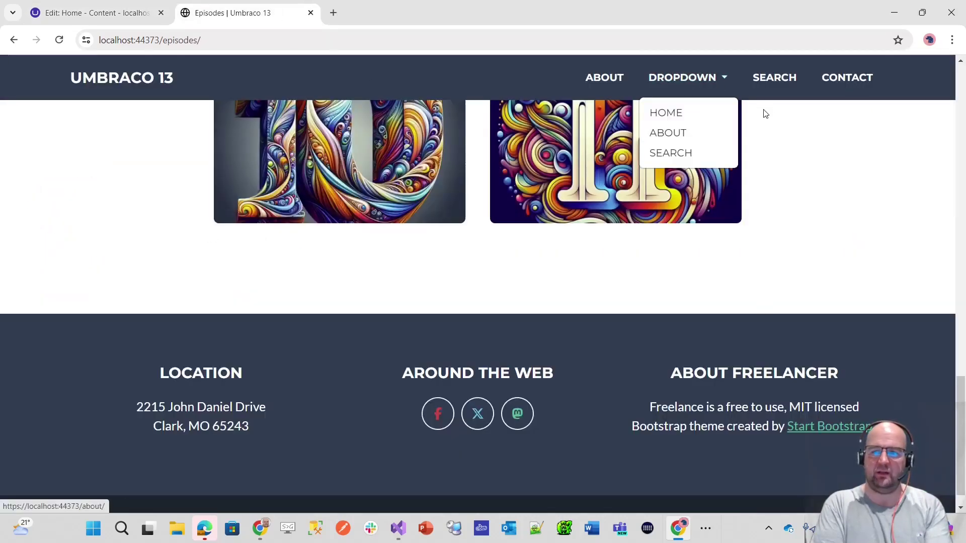
click(707, 151)
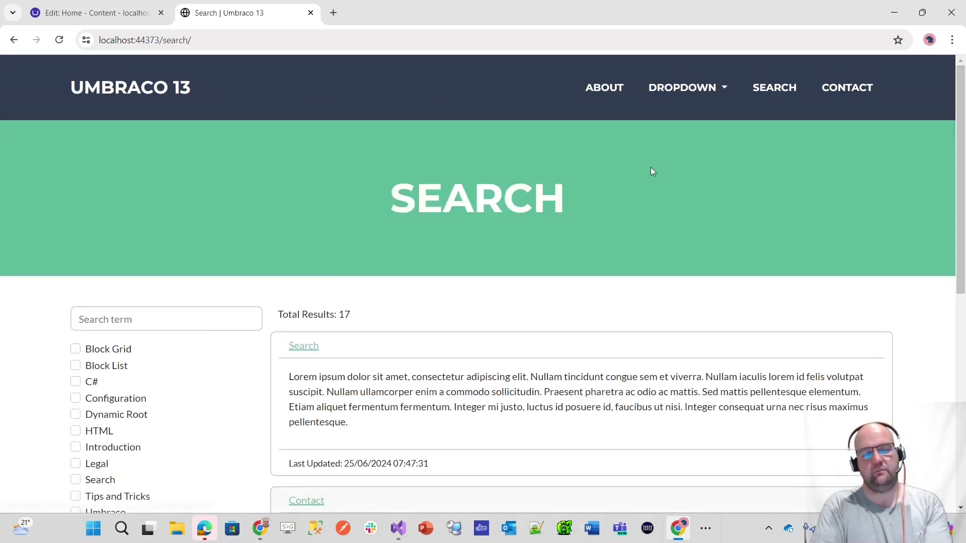
scroll(646, 170, down, 2)
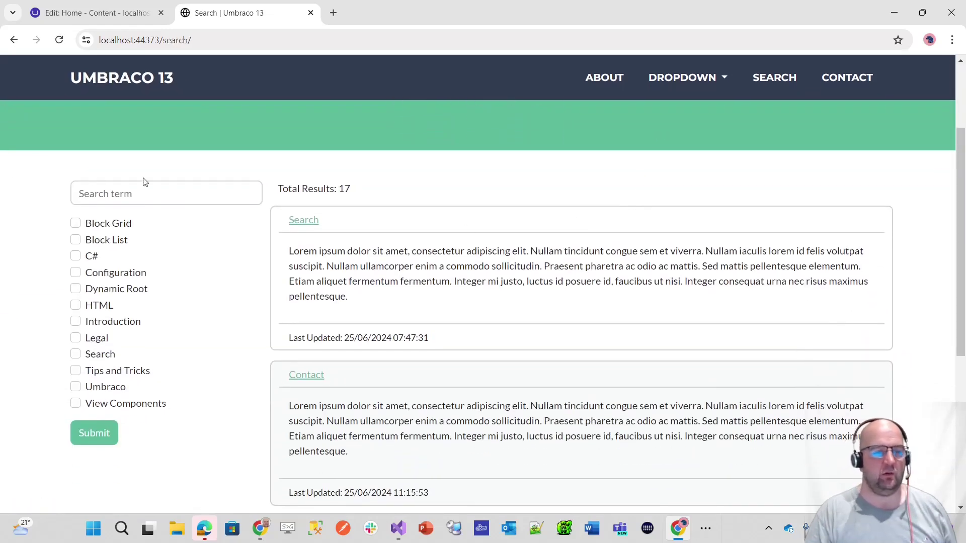
click(163, 186)
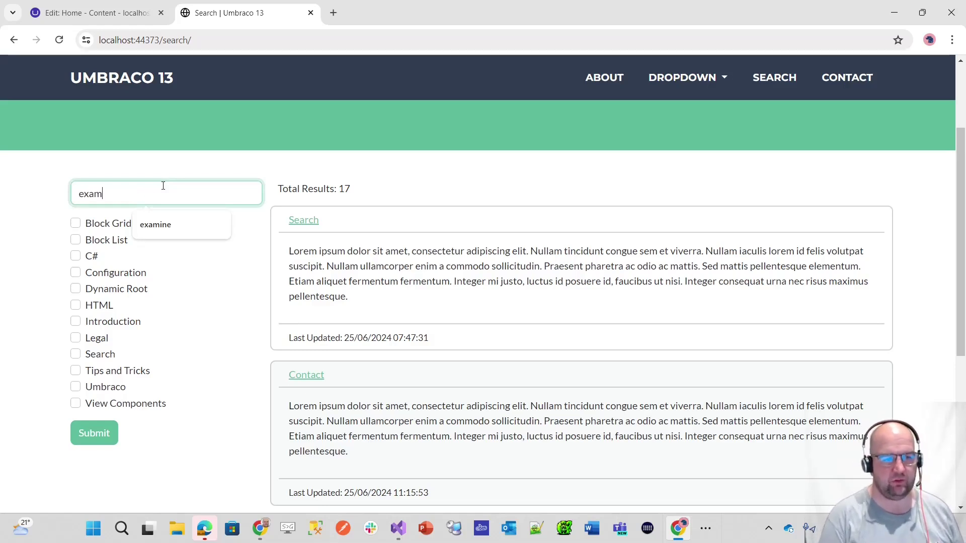
scroll(342, 320, down, 3)
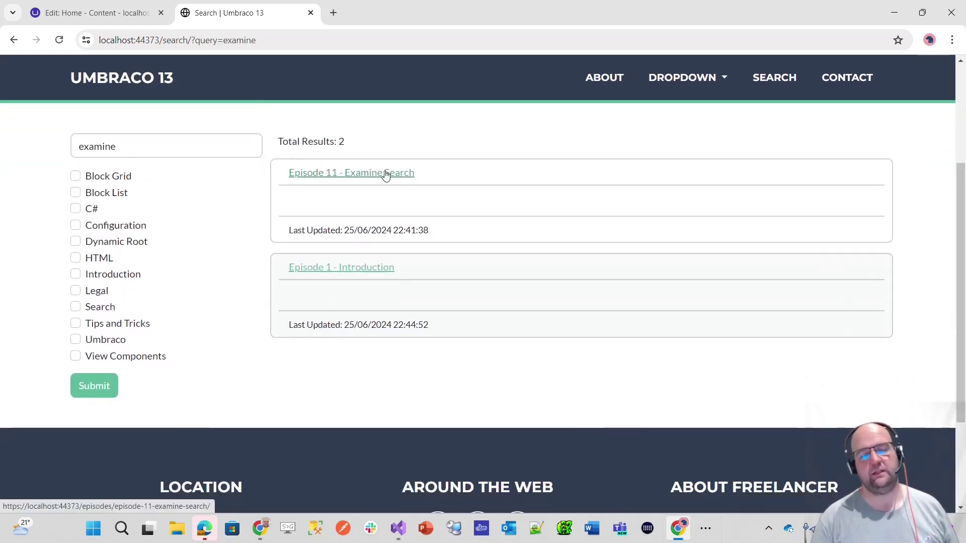
View the Episode 11 - Examine Search result, then go back to the search results
click(384, 174)
scroll(412, 242, down, 6)
scroll(443, 284, up, 5)
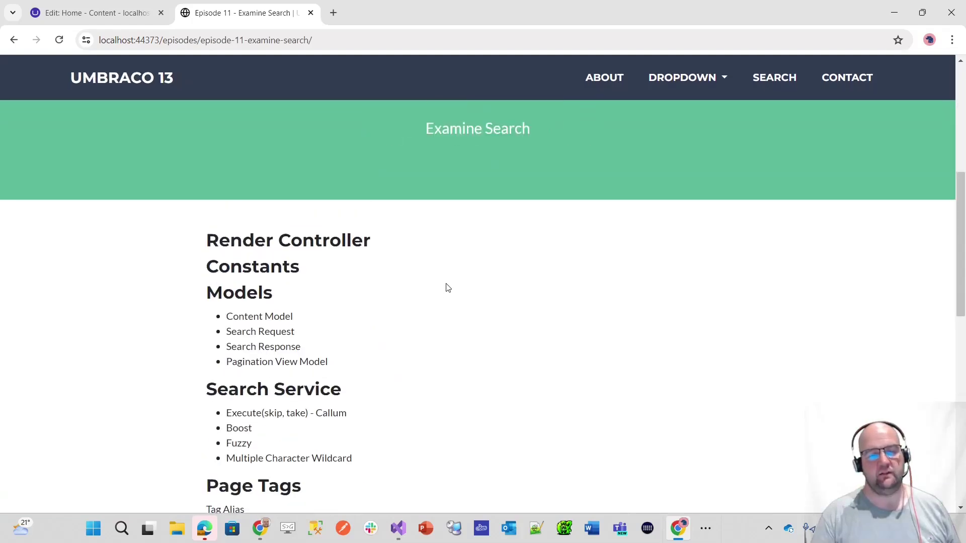
scroll(463, 303, up, 2)
click(14, 40)
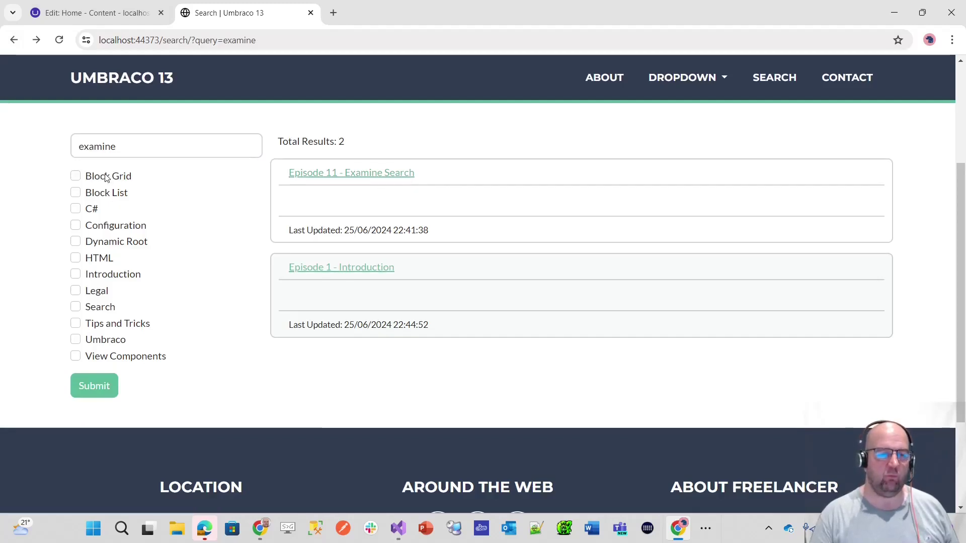
Run the examine search with the Block Grid tag, then clear the term and rerun it
click(95, 388)
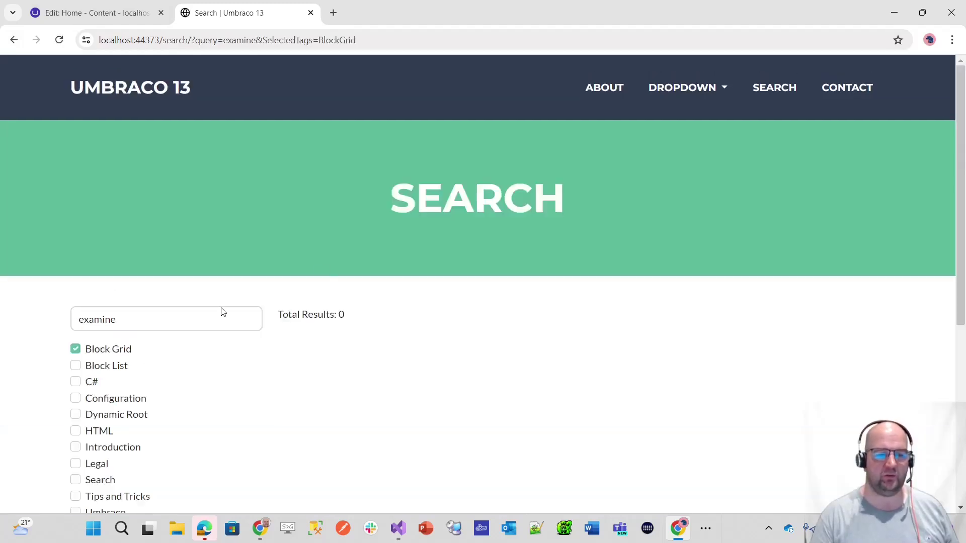
drag(157, 327, 32, 326)
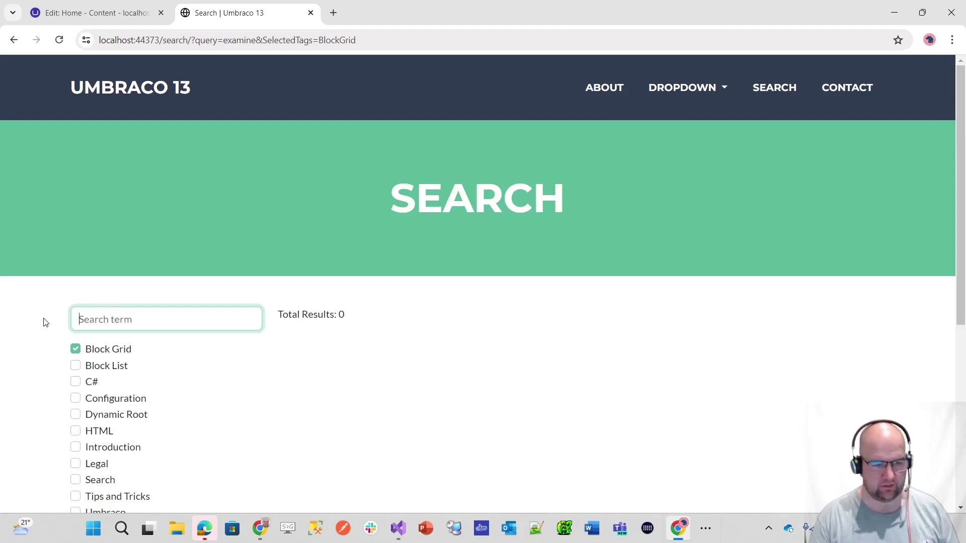
scroll(216, 382, down, 3)
click(93, 386)
scroll(415, 341, down, 2)
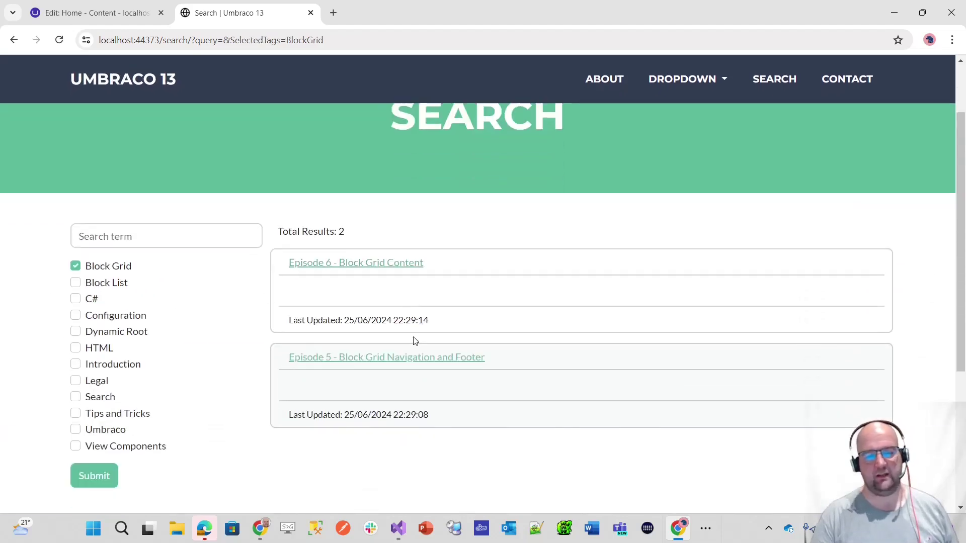
scroll(415, 341, down, 1)
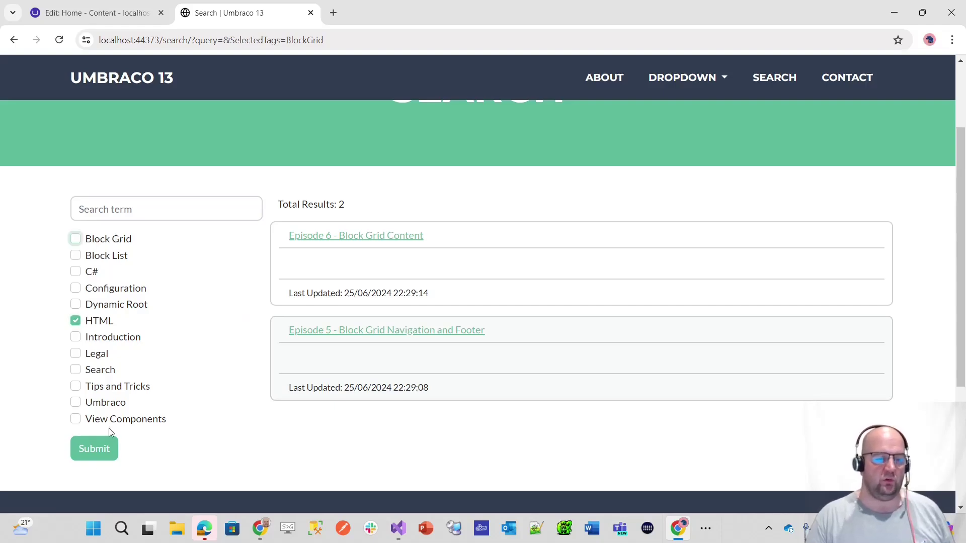
Filter the search to the HTML tag alone and review its 4 results
click(103, 448)
scroll(488, 380, down, 5)
scroll(495, 389, up, 1)
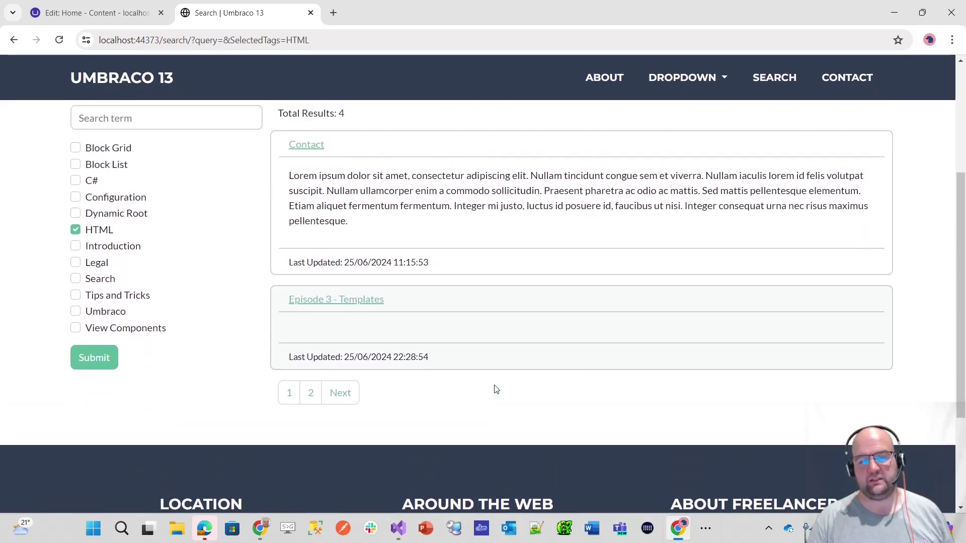
scroll(495, 389, up, 4)
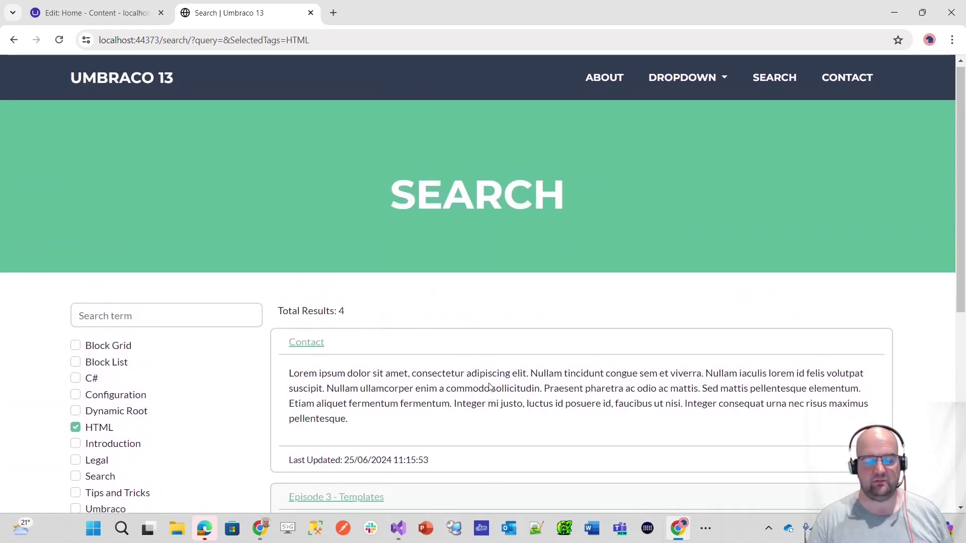
scroll(478, 382, up, 1)
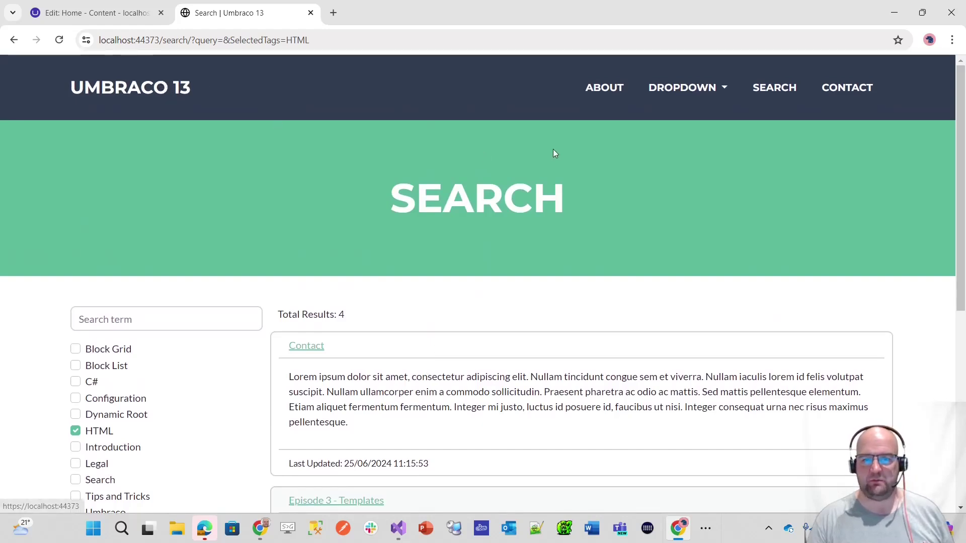
click(610, 90)
Scroll through the About page, then return to the Umbraco 13 Tutorial home page
scroll(652, 151, down, 8)
scroll(654, 157, down, 12)
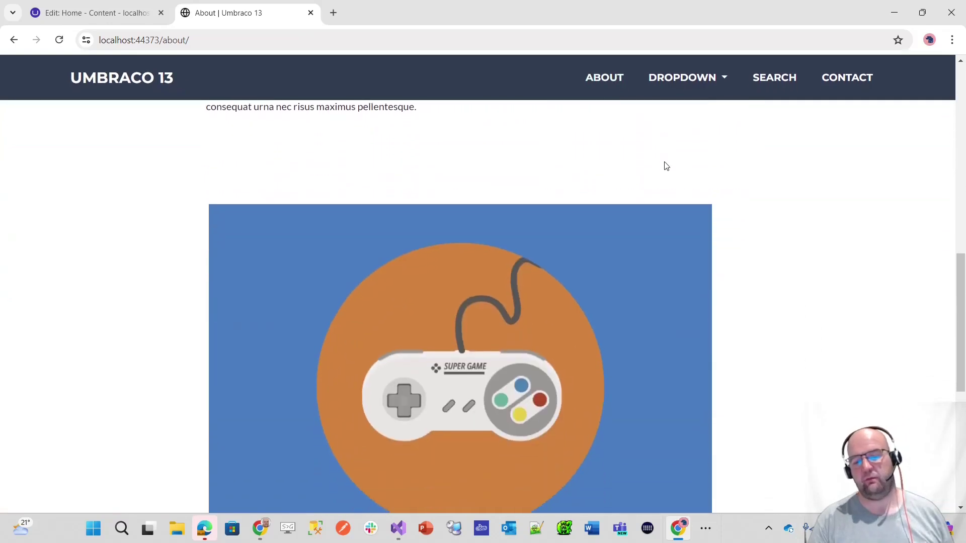
scroll(698, 179, up, 10)
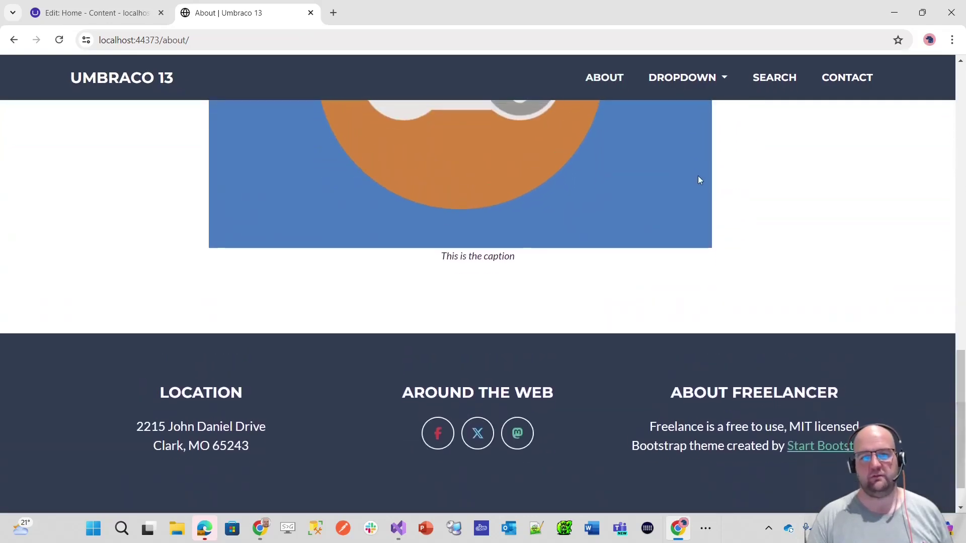
scroll(678, 272, up, 10)
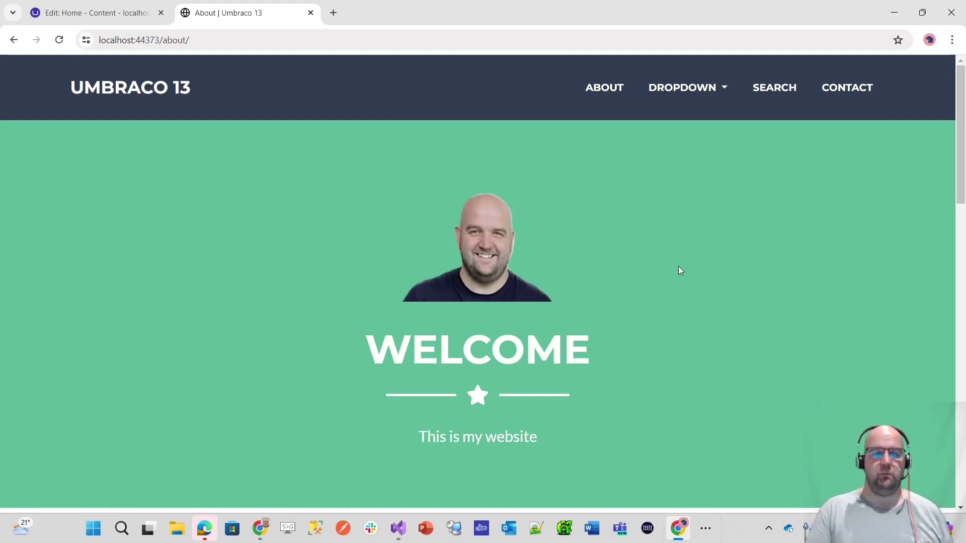
click(135, 96)
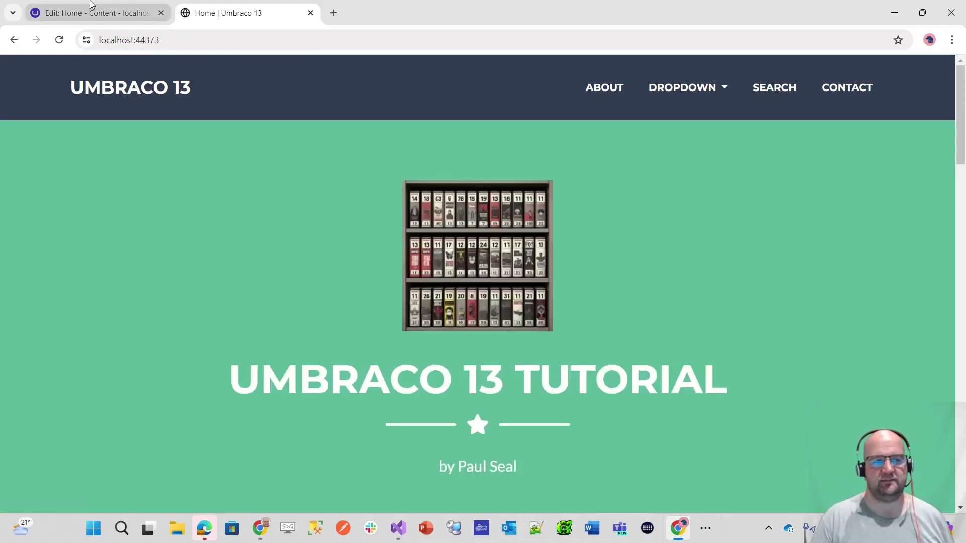
In Site Settings, move the Dropdown navigation item after Contact and publish
click(135, 16)
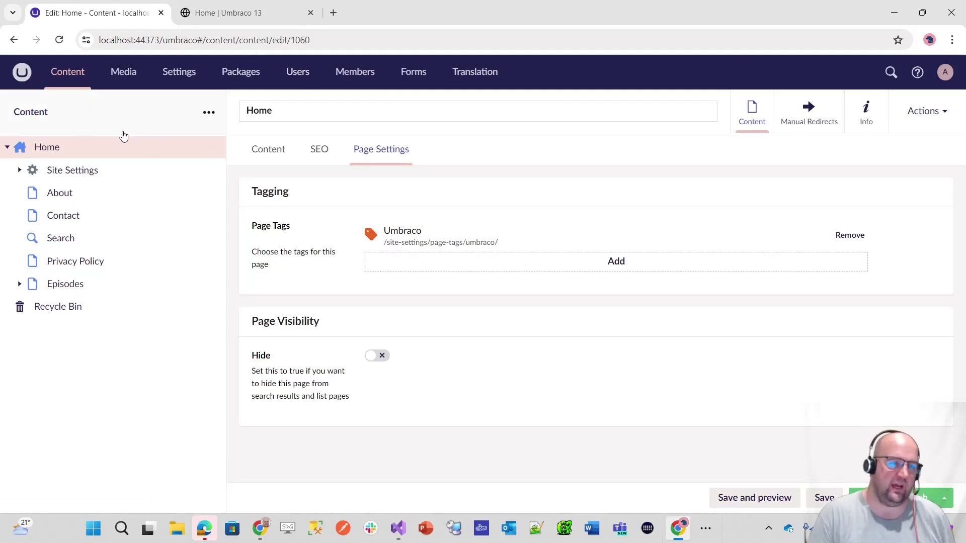
click(20, 171)
click(96, 172)
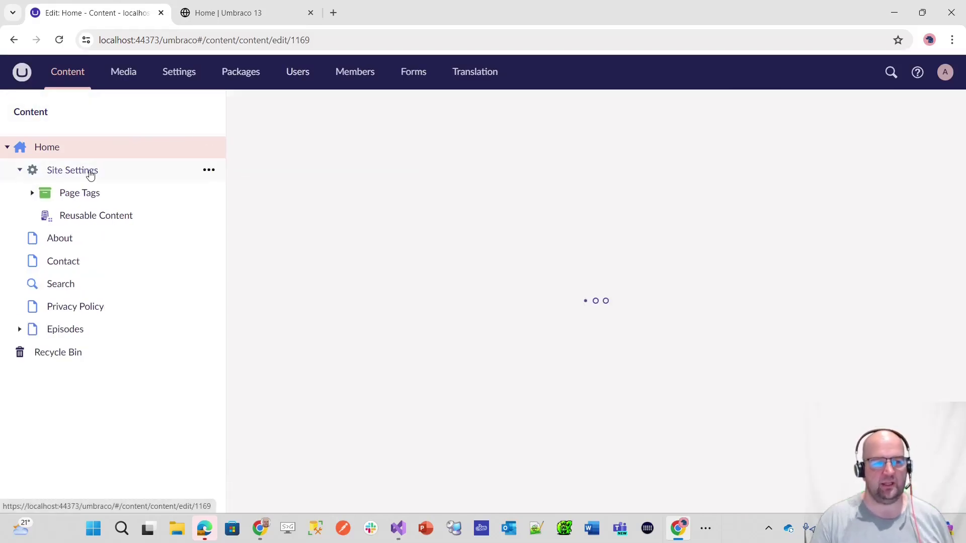
drag(509, 308, 724, 254)
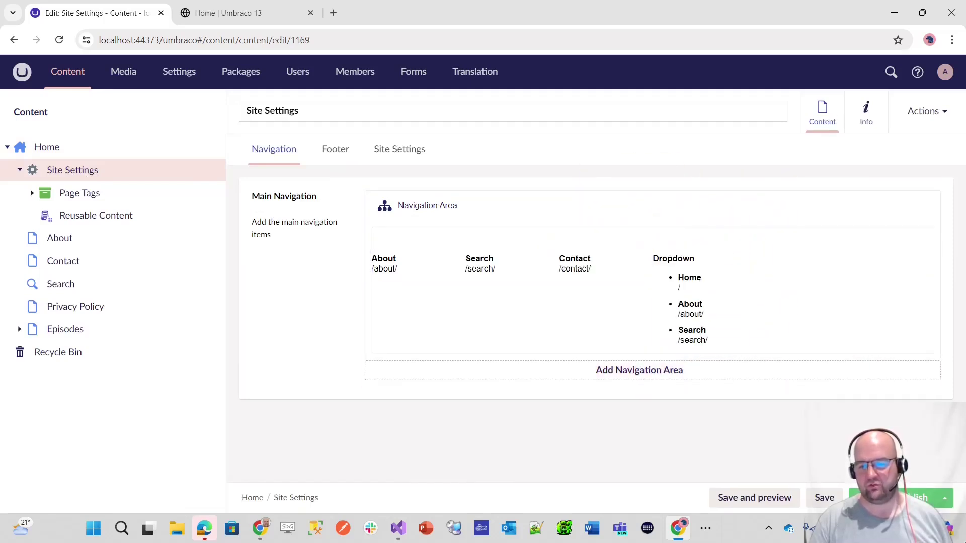
click(929, 503)
Reload the live home page and confirm Dropdown now sits last in the menu
click(207, 12)
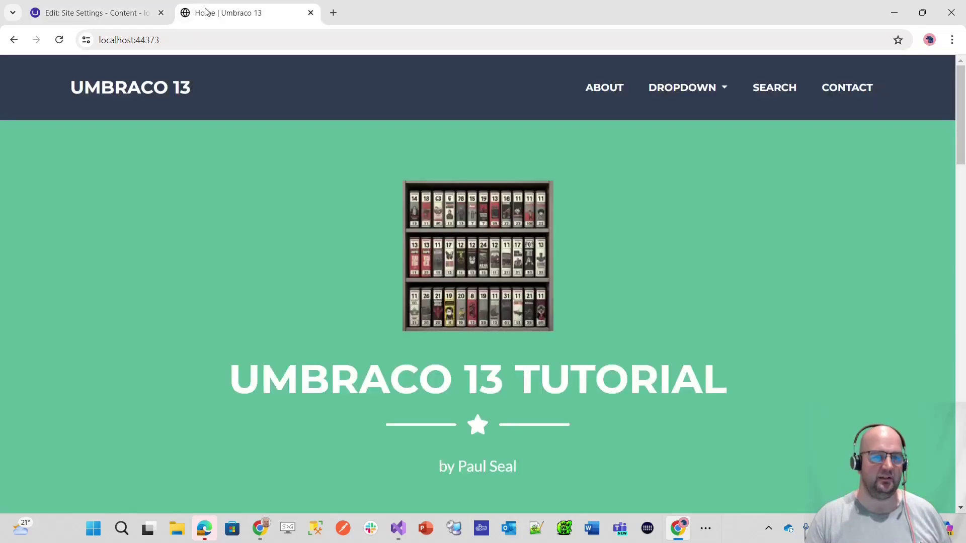
key(F5)
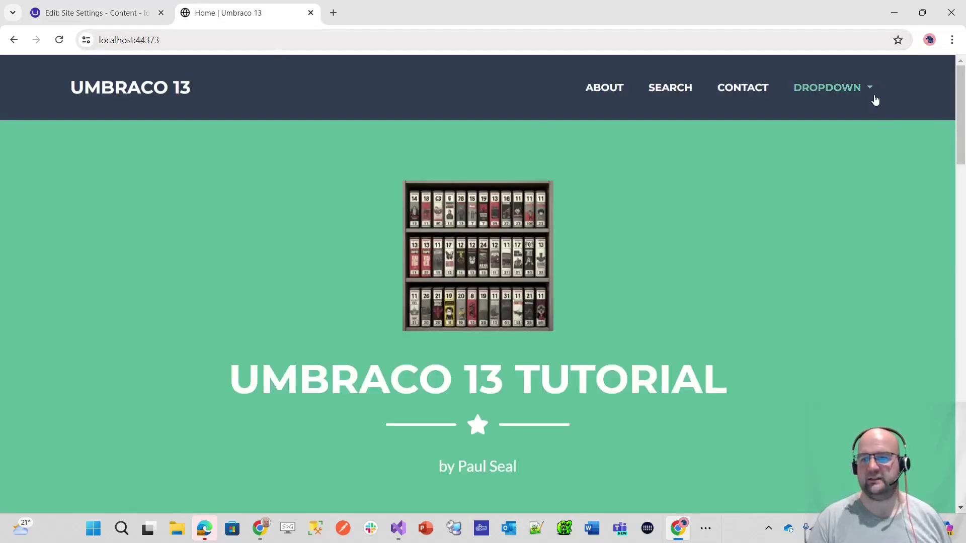
click(875, 100)
click(149, 22)
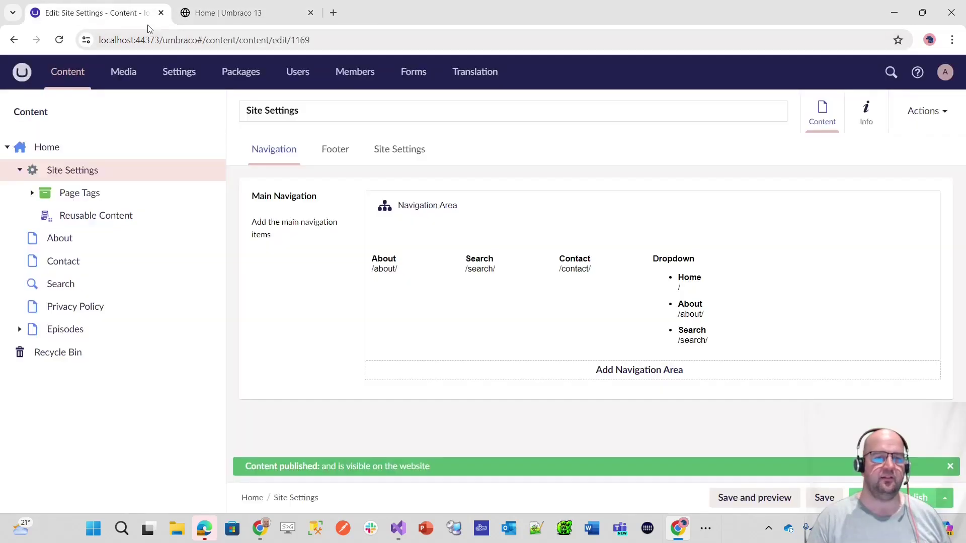
Review the Site Settings footer columns, then open Episode 1 - Introduction from the Episodes tree
click(335, 150)
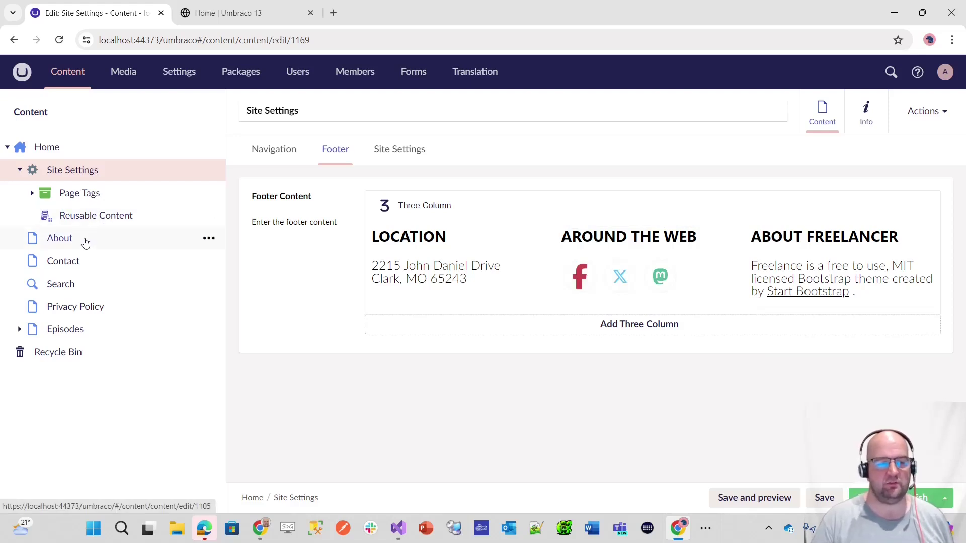
click(19, 329)
click(91, 352)
scroll(805, 241, down, 10)
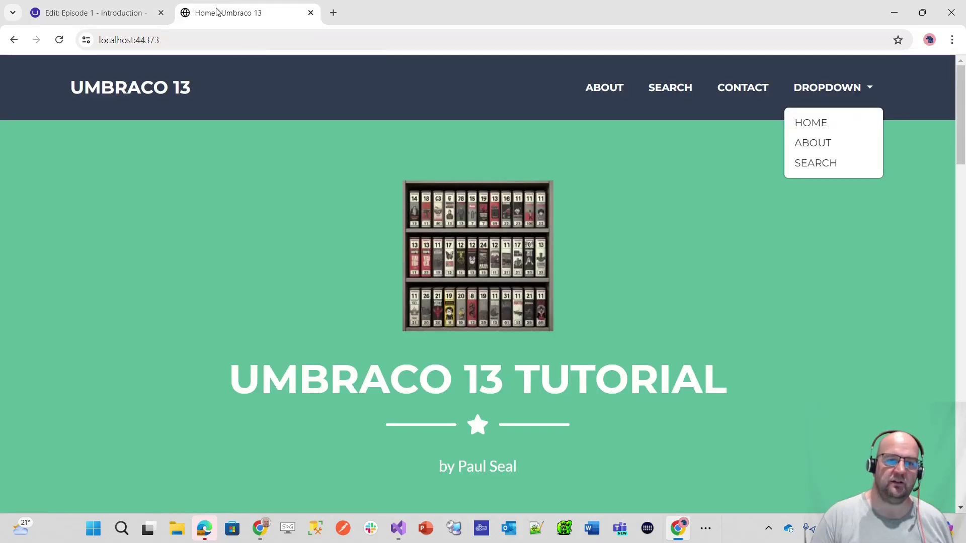
On the live site, go to Episodes, open Episode 1, and follow its Episodes back link
scroll(502, 243, down, 7)
click(278, 316)
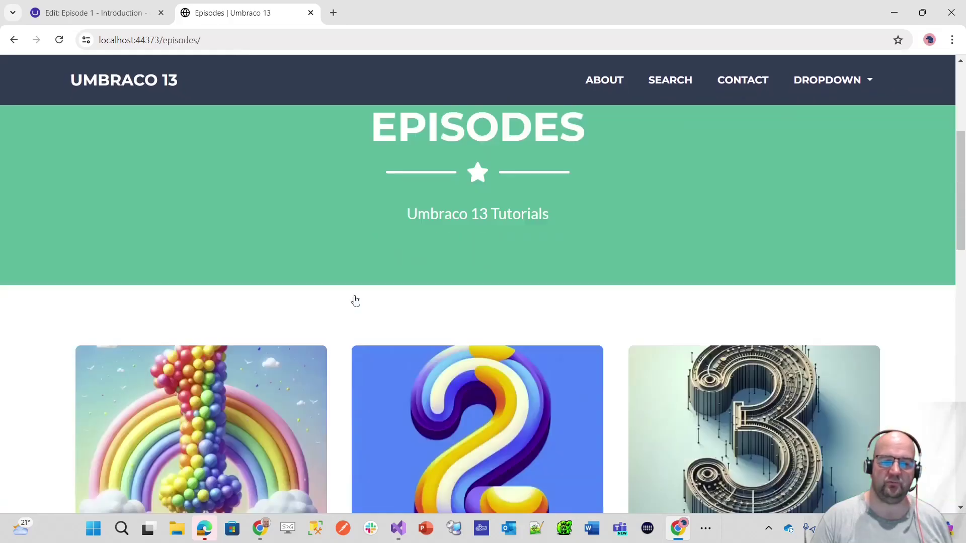
scroll(356, 300, down, 3)
click(222, 319)
scroll(725, 243, down, 10)
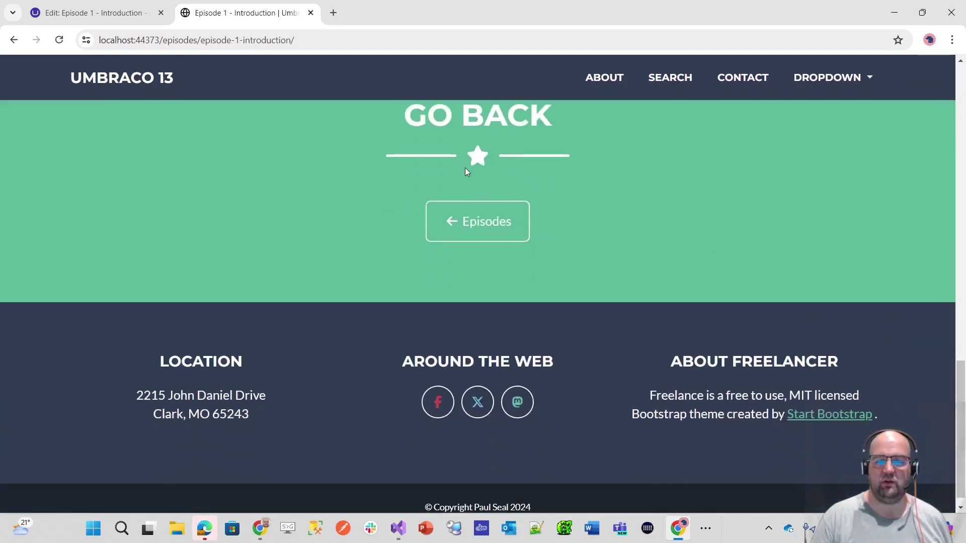
click(490, 227)
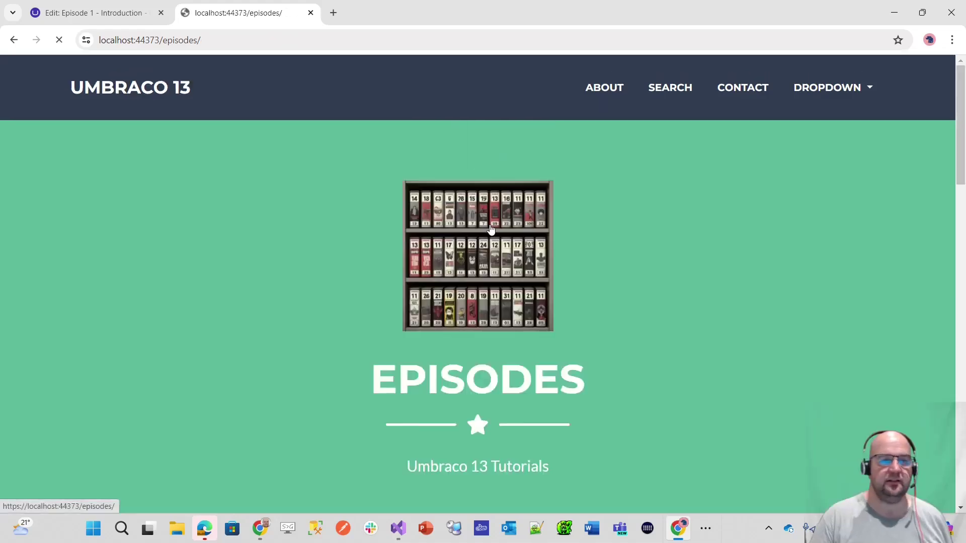
Open the Back to Episodes reusable content item and its Episodes link block
click(98, 13)
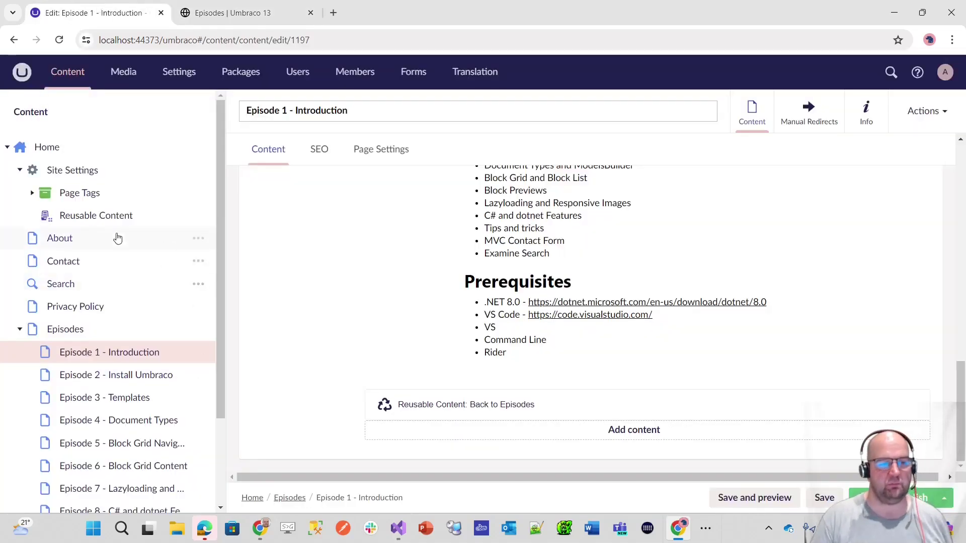
click(88, 215)
click(287, 192)
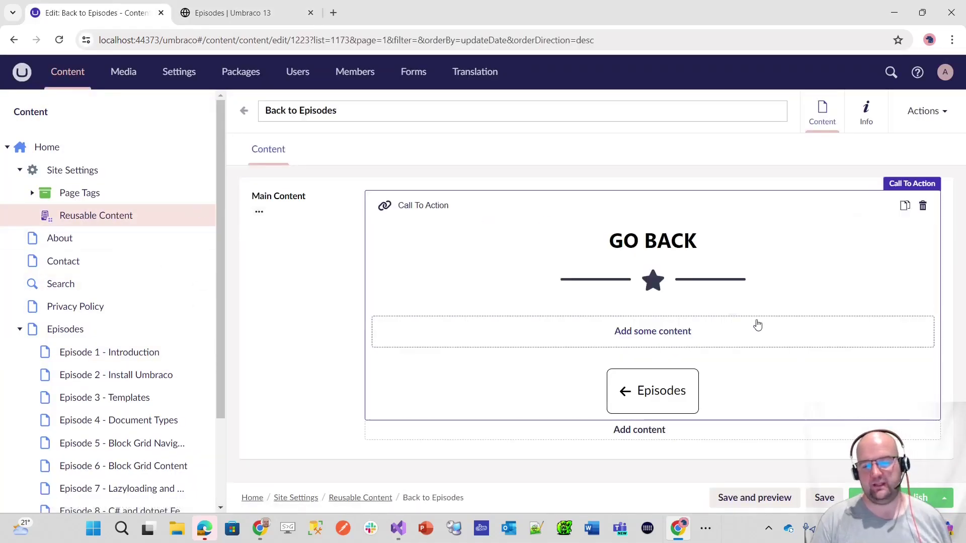
click(678, 393)
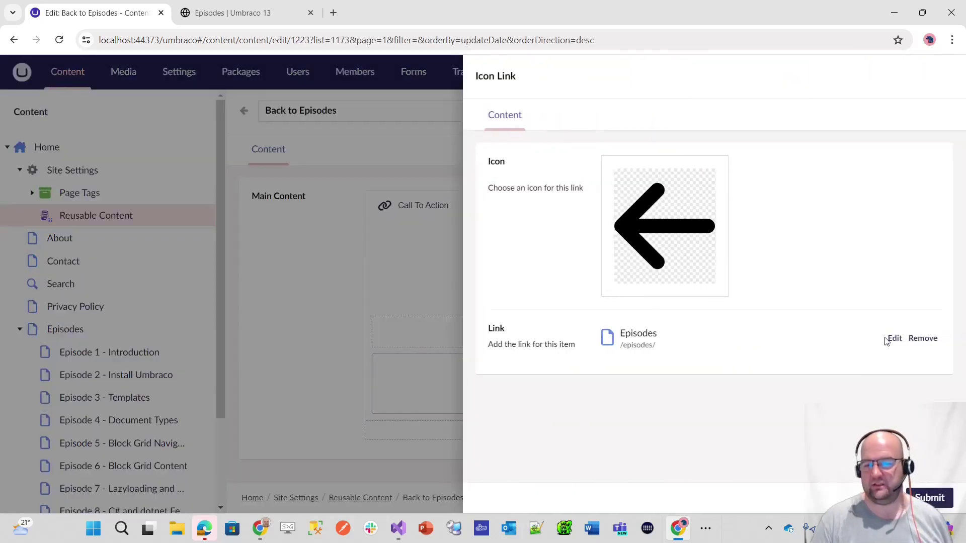
Change the Back to Episodes link title to 'Testing', then save and publish
click(890, 339)
drag(716, 201, 657, 200)
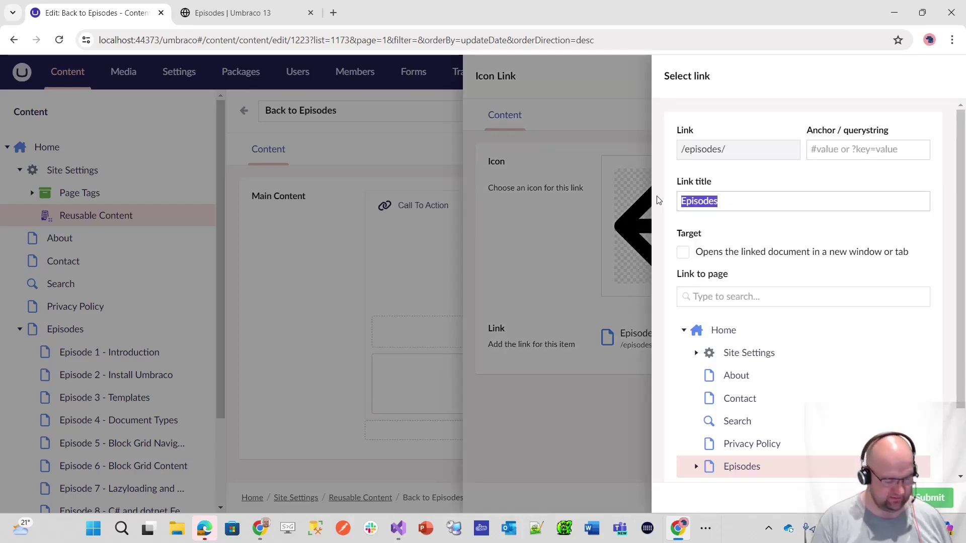
text(Testing)
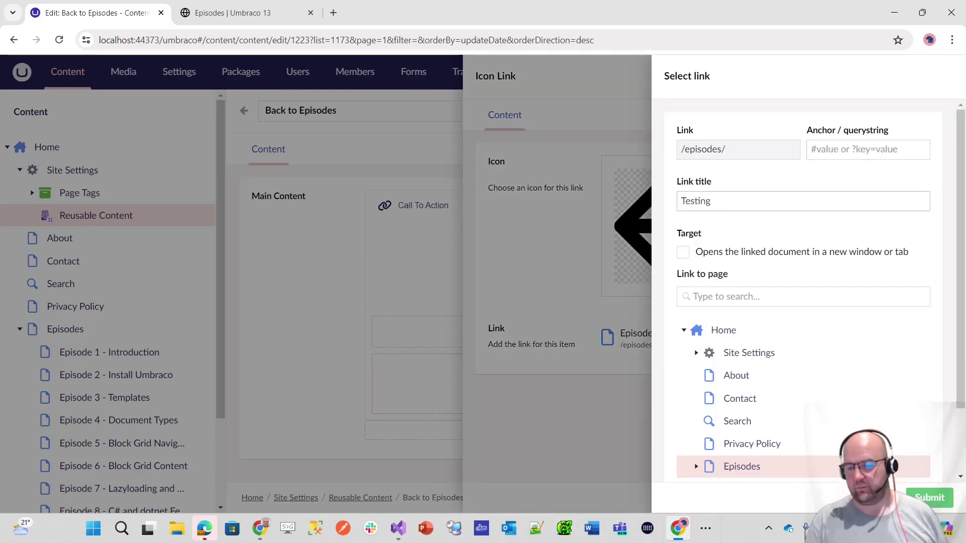
click(940, 504)
click(934, 503)
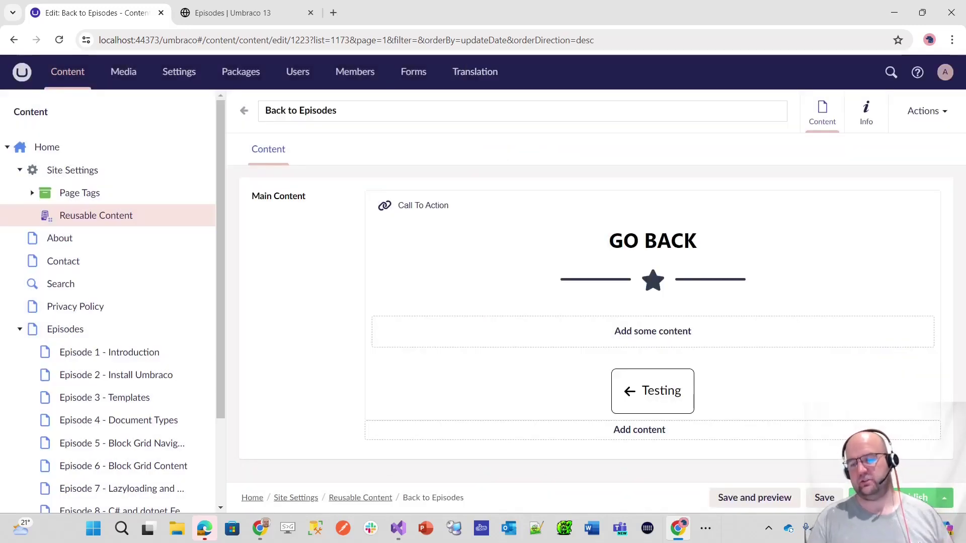
click(905, 498)
From the live Episodes page, open Episode 1 and confirm its Testing button returns to Episodes
click(226, 13)
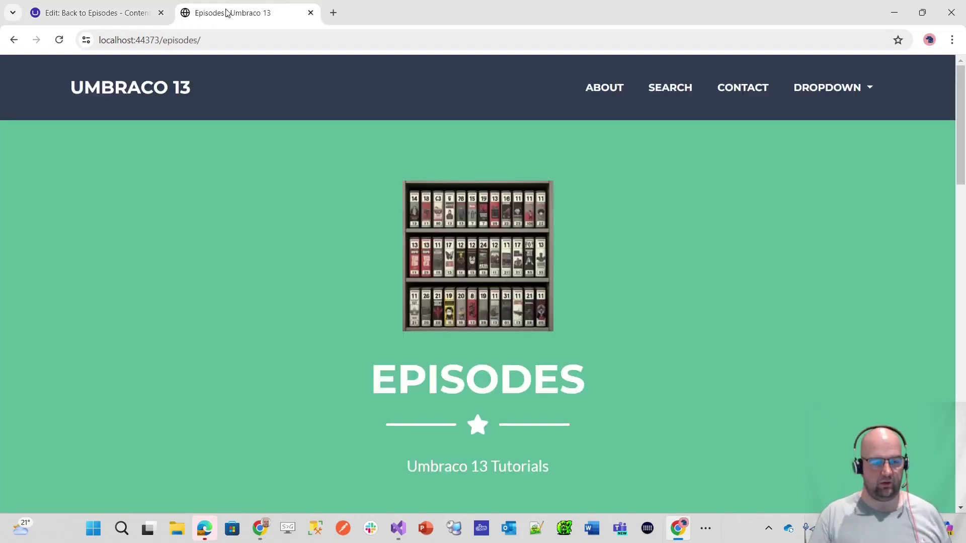
scroll(571, 321, down, 3)
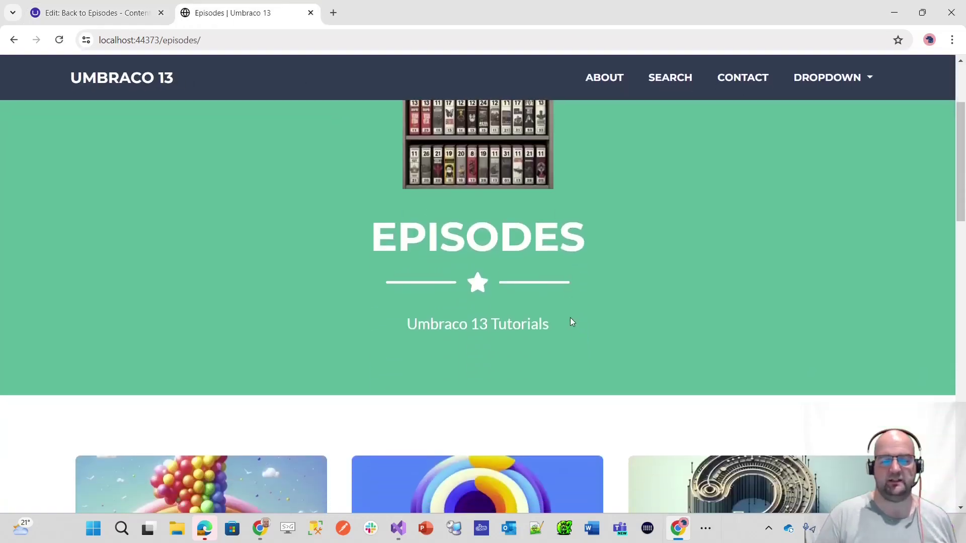
scroll(571, 322, down, 15)
scroll(313, 286, up, 10)
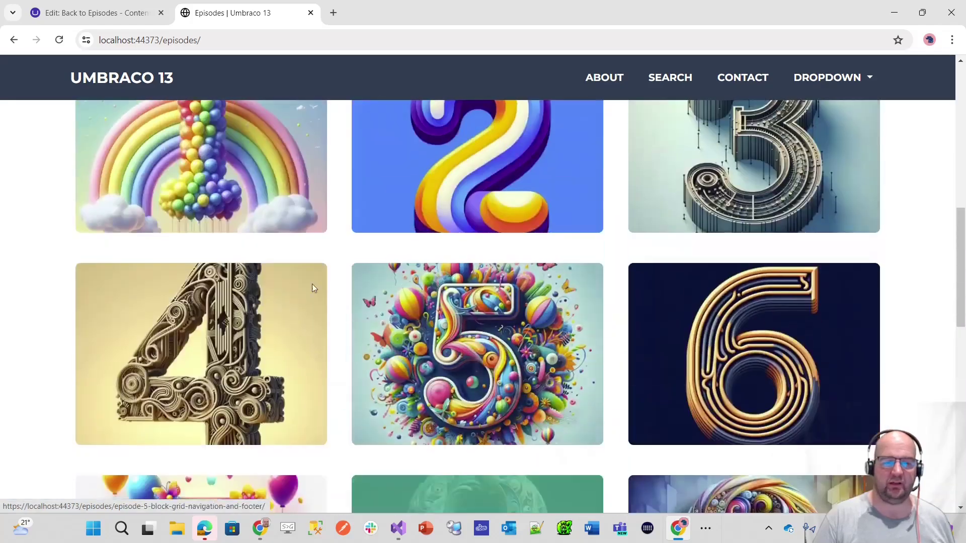
scroll(312, 283, up, 5)
click(249, 381)
scroll(572, 302, down, 15)
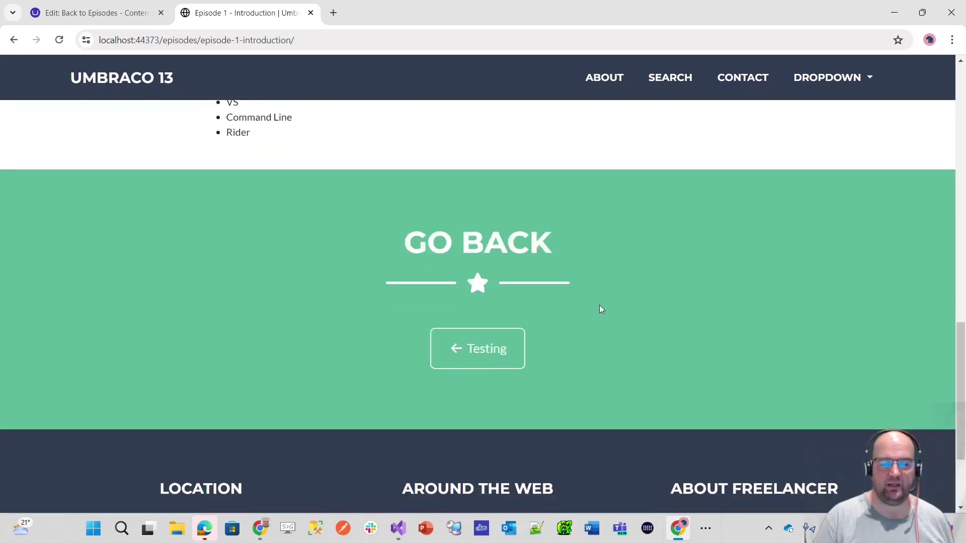
scroll(599, 309, down, 1)
scroll(160, 124, up, 1)
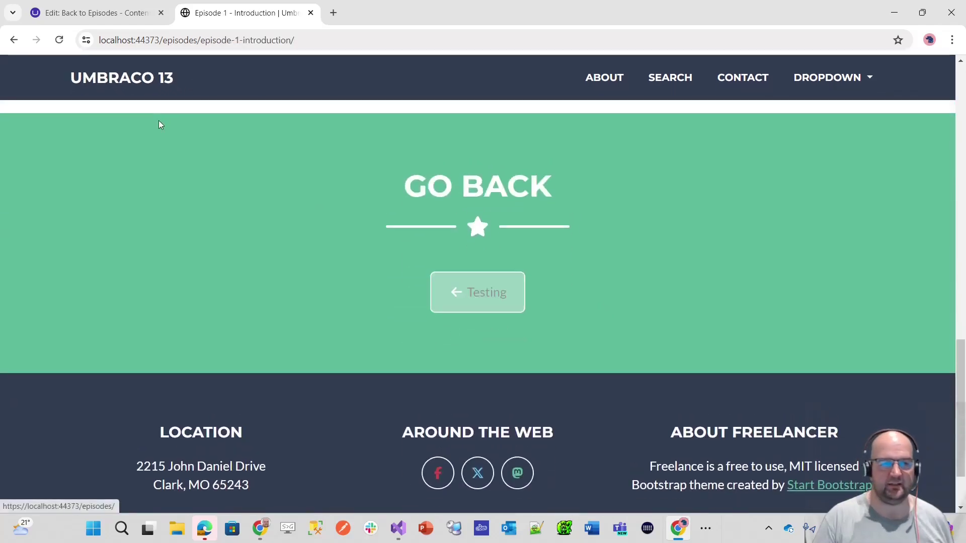
click(457, 301)
Check the Testing button again on Episode 2, then return to the Back to Episodes editor
scroll(493, 334, down, 7)
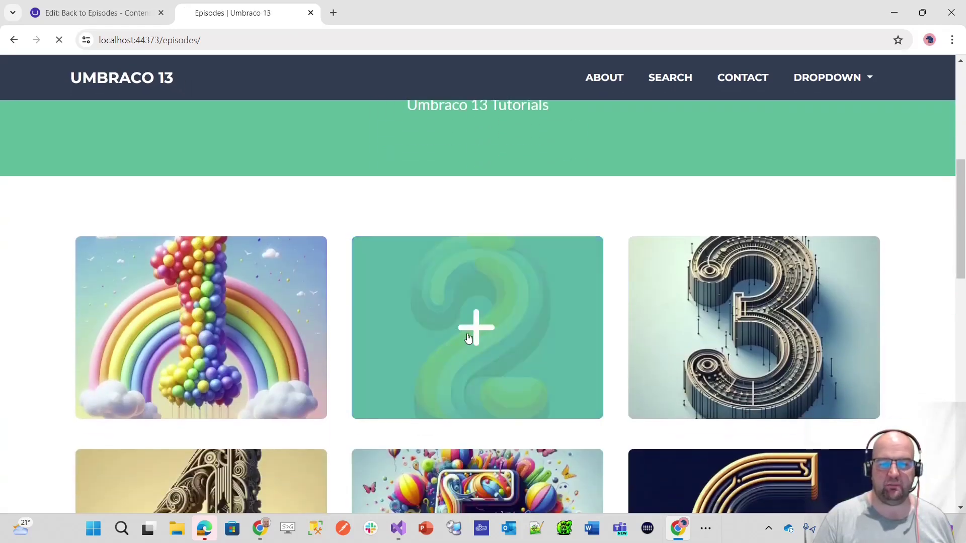
scroll(574, 313, down, 15)
scroll(556, 295, up, 1)
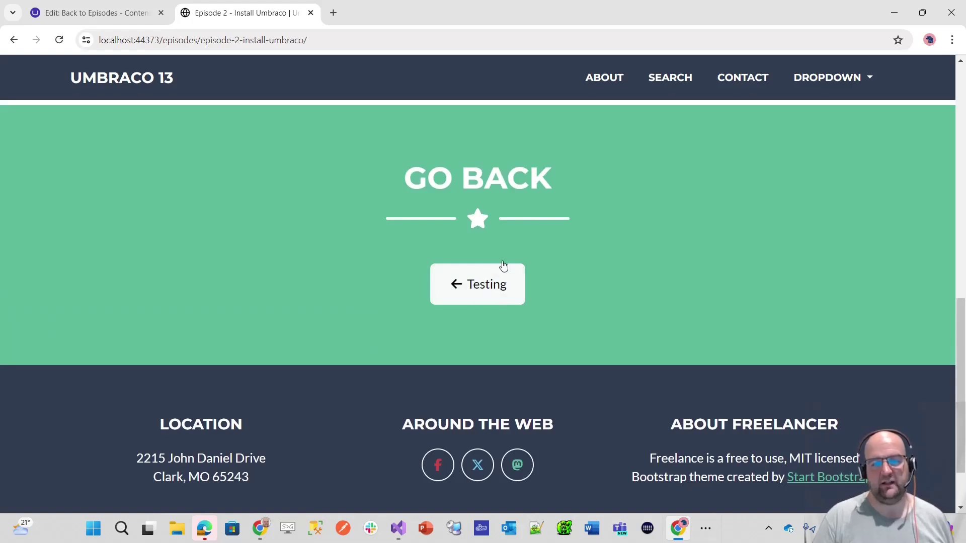
click(484, 285)
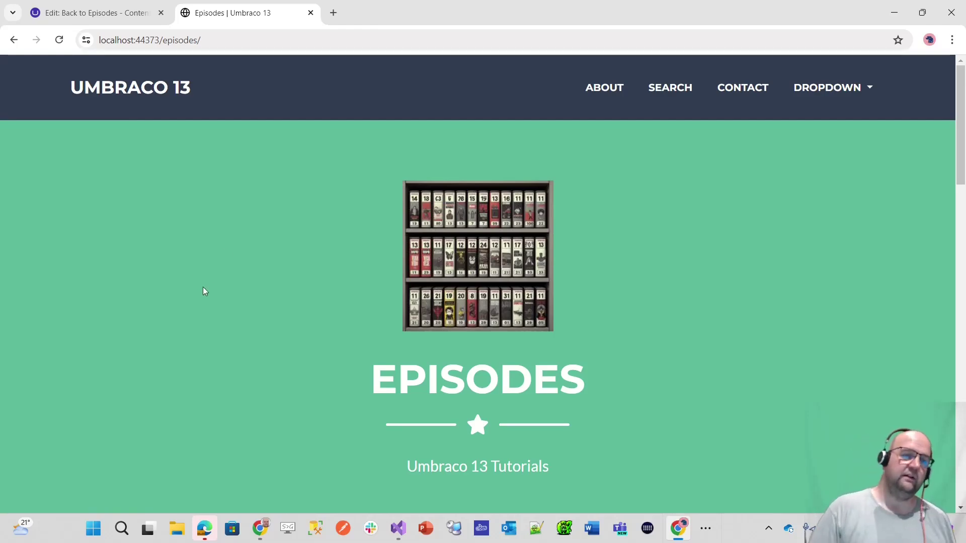
click(132, 14)
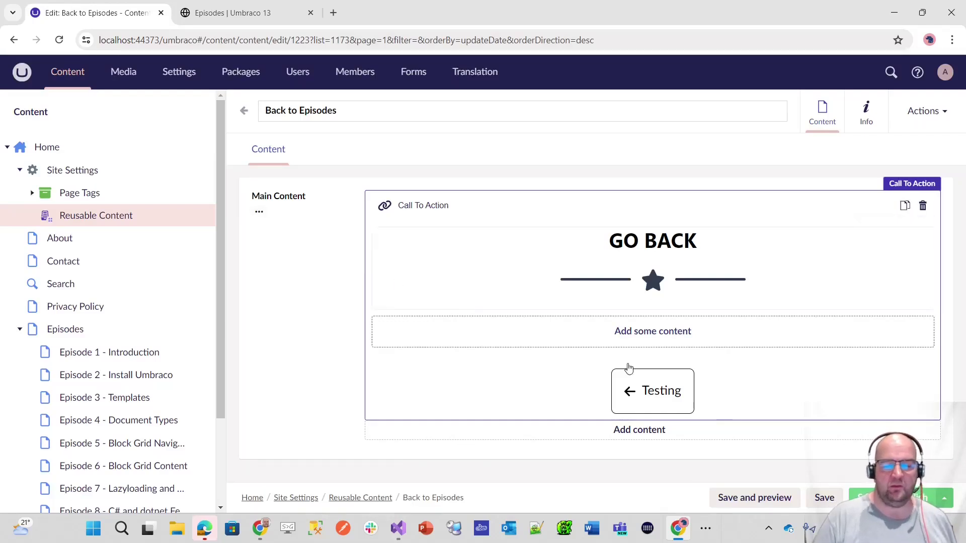
mouse_move(665, 393)
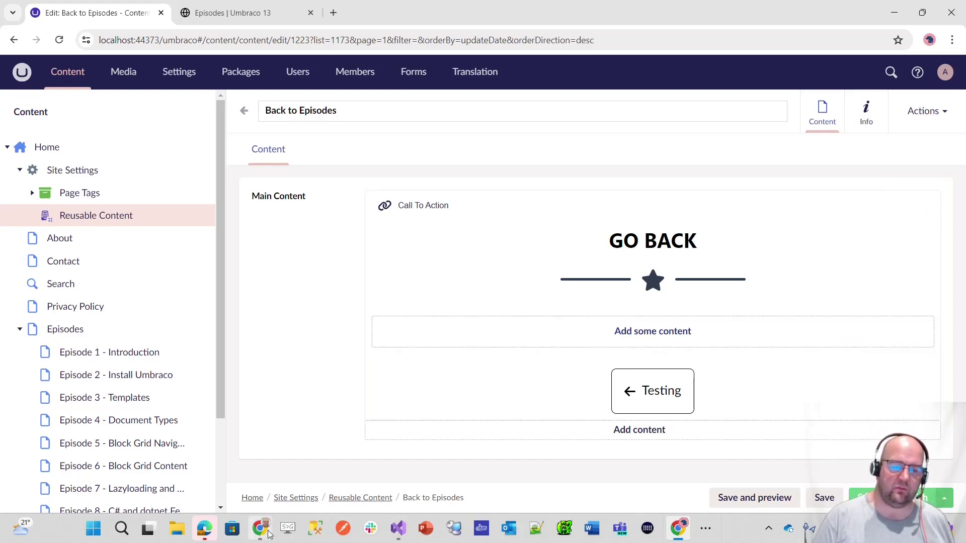
mouse_move(268, 531)
click(260, 478)
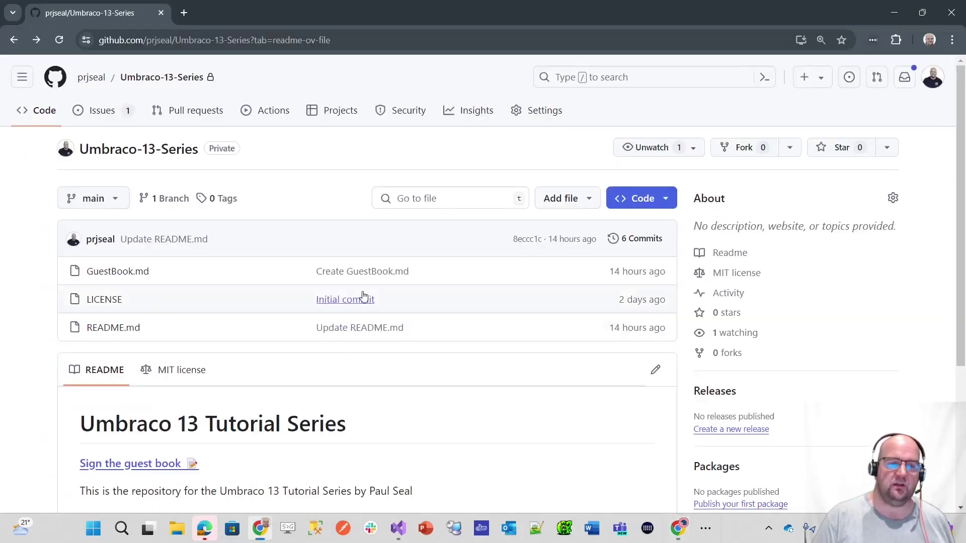
Scroll through the Umbraco-13-Series repository README on GitHub
scroll(483, 250, down, 3)
scroll(388, 272, up, 3)
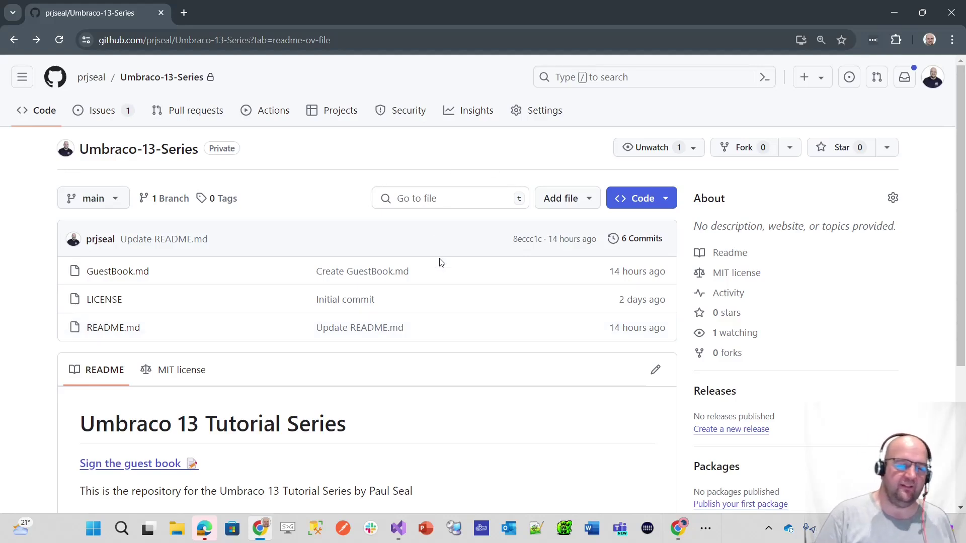
scroll(467, 289, down, 4)
scroll(515, 295, up, 1)
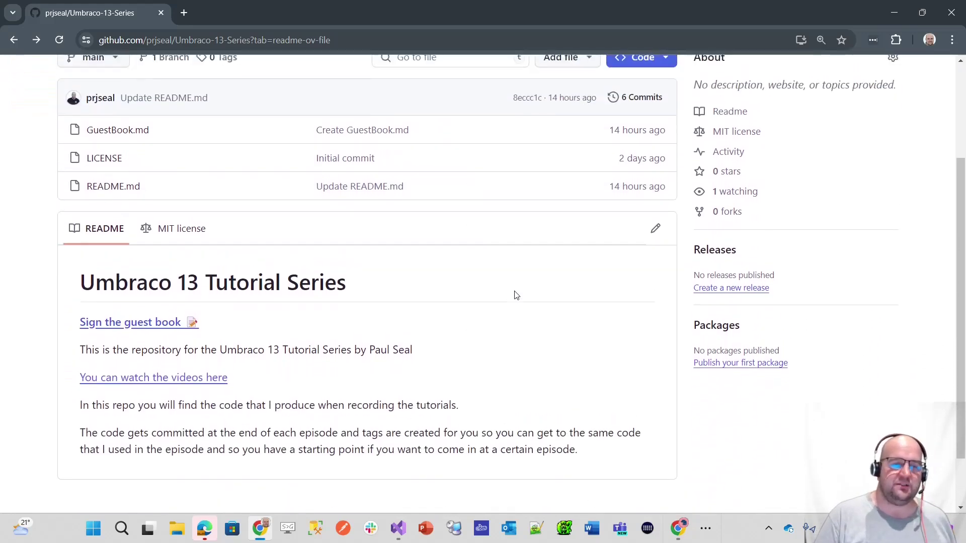
scroll(538, 306, up, 2)
scroll(537, 317, down, 2)
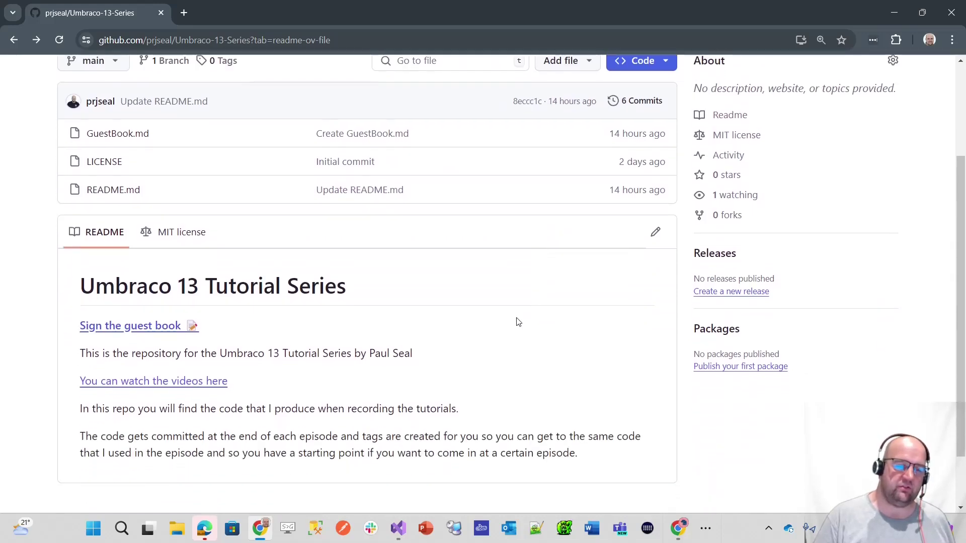
Open the 'Sign the guest book' issue #1 and scroll through its comments
mouse_move(149, 326)
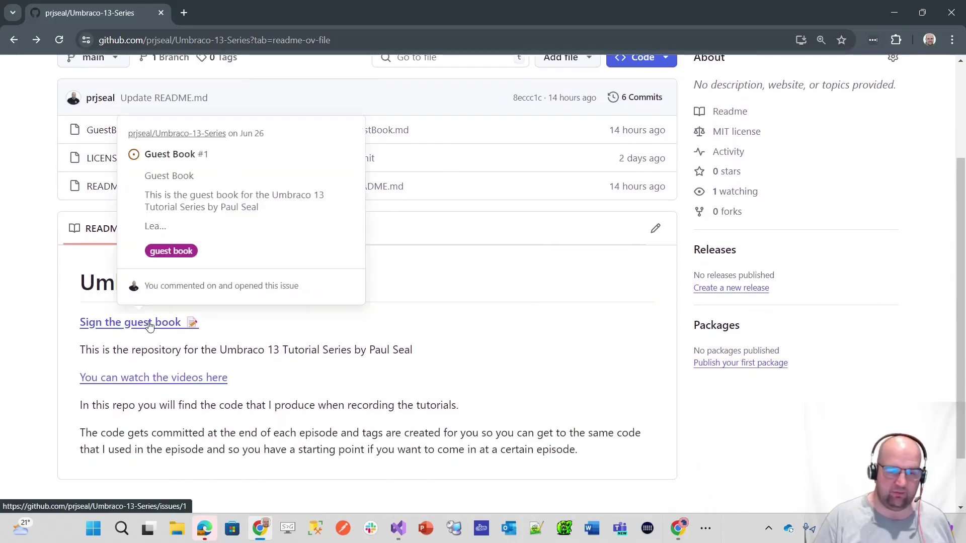
click(160, 328)
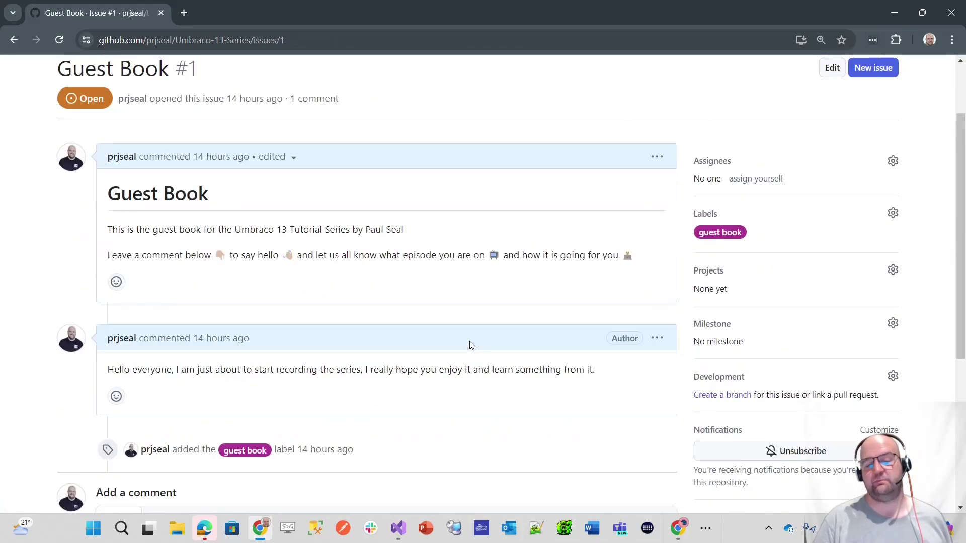
scroll(483, 345, down, 2)
scroll(491, 345, up, 3)
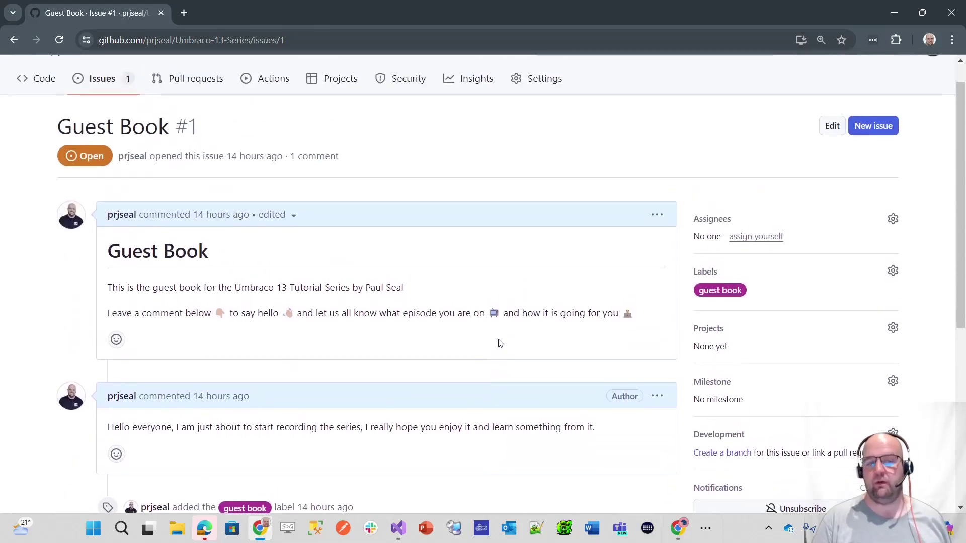
scroll(500, 344, down, 1)
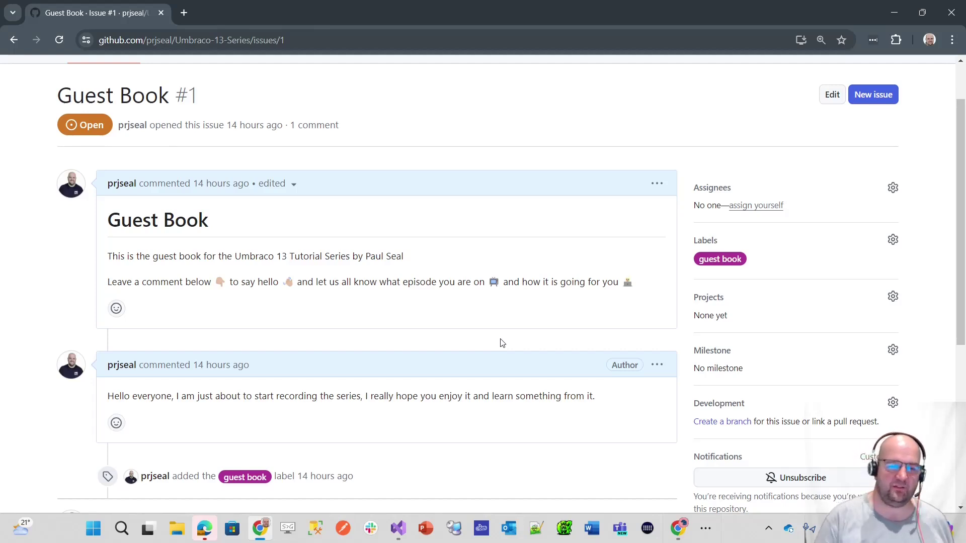
scroll(501, 343, down, 5)
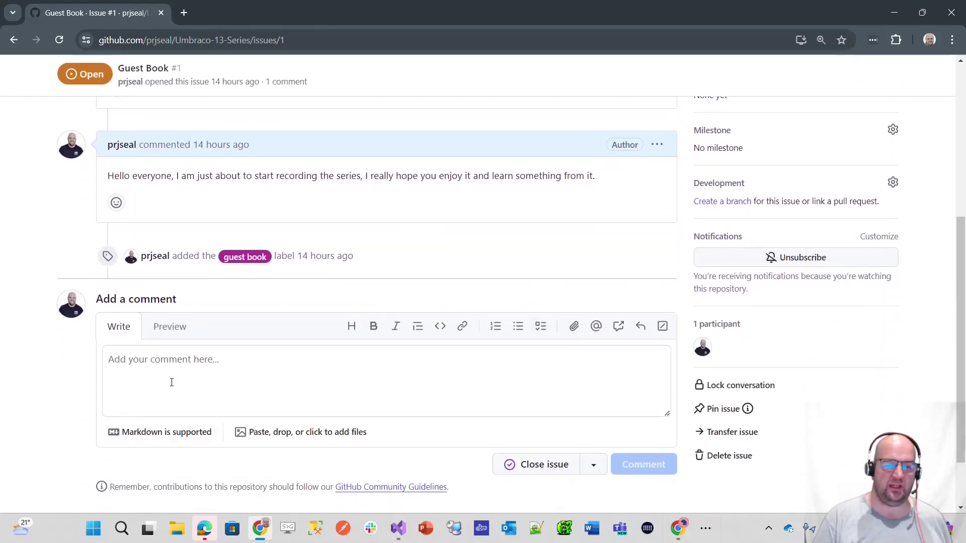
Focus the guest book comment box, review the thread, then switch back to the Umbraco window
click(171, 376)
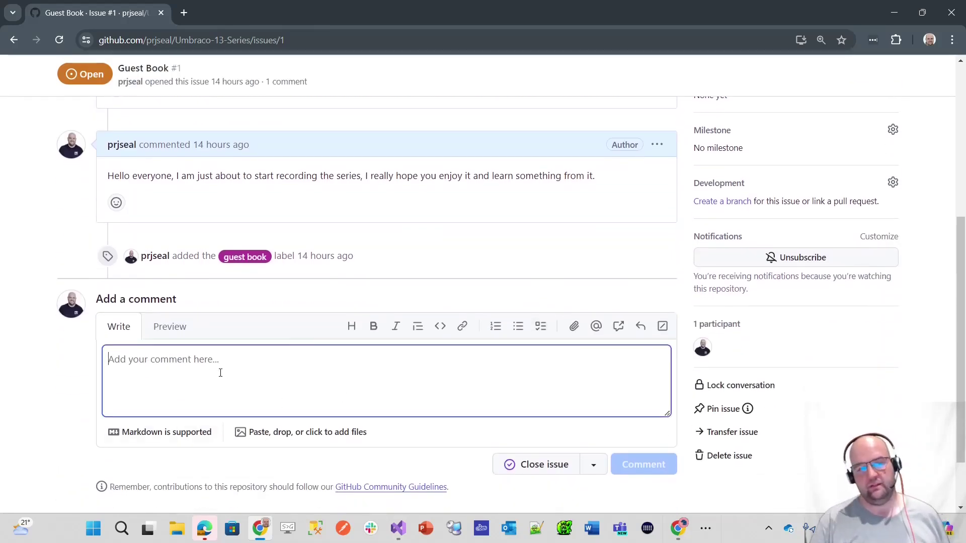
scroll(229, 363, up, 6)
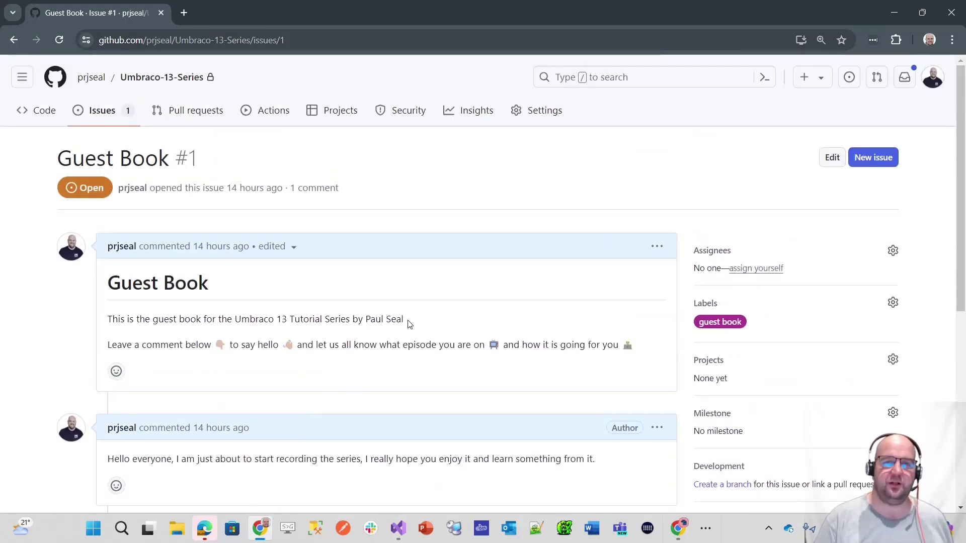
scroll(463, 307, down, 7)
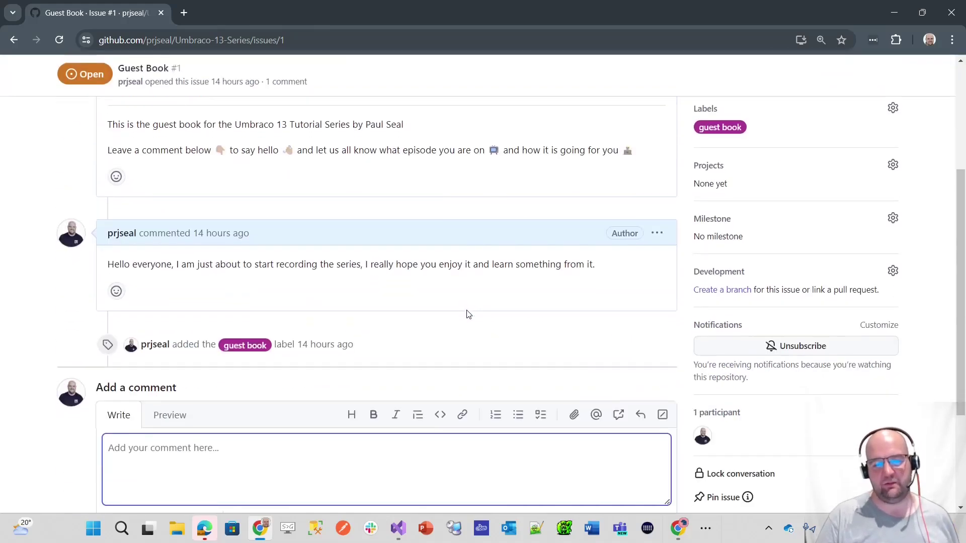
scroll(466, 308, up, 5)
scroll(451, 325, up, 2)
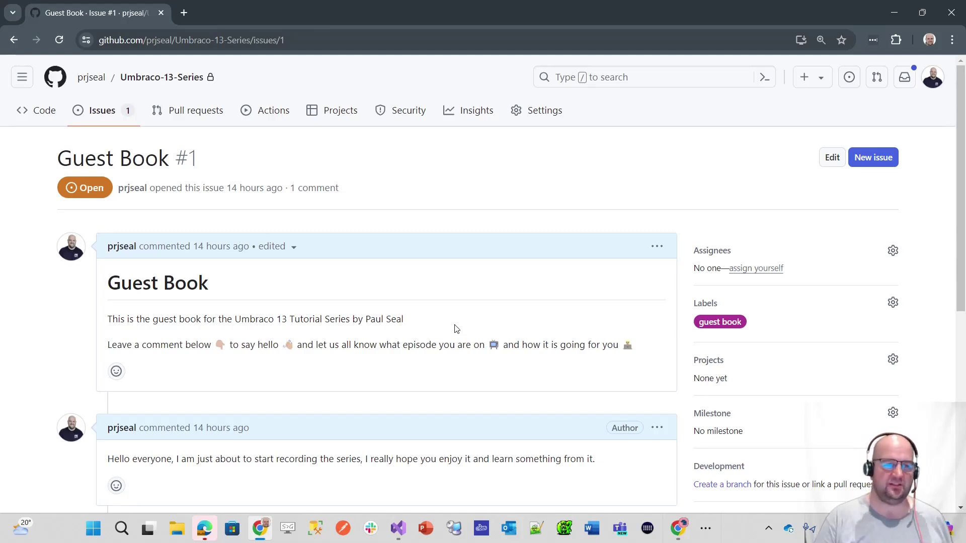
scroll(455, 329, down, 1)
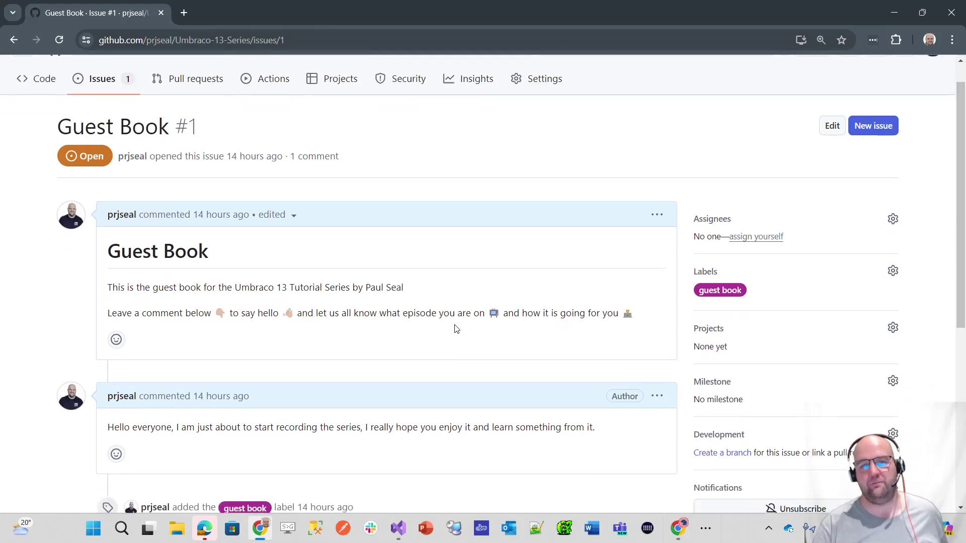
scroll(456, 328, up, 1)
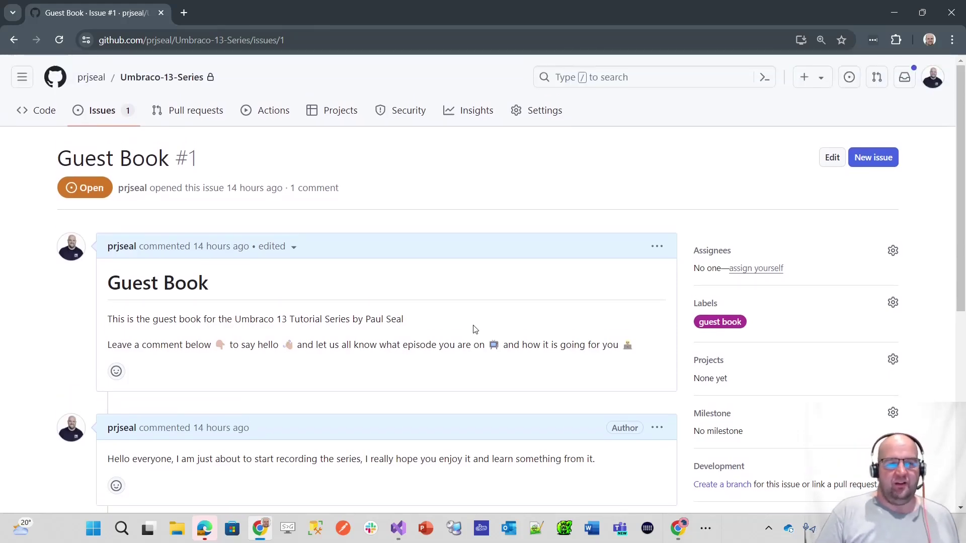
key(alt+Tab)
From the 'Episodes | Umbraco 13' tab, open the first card, Episode 1 – Introduction, and scroll it
click(218, 14)
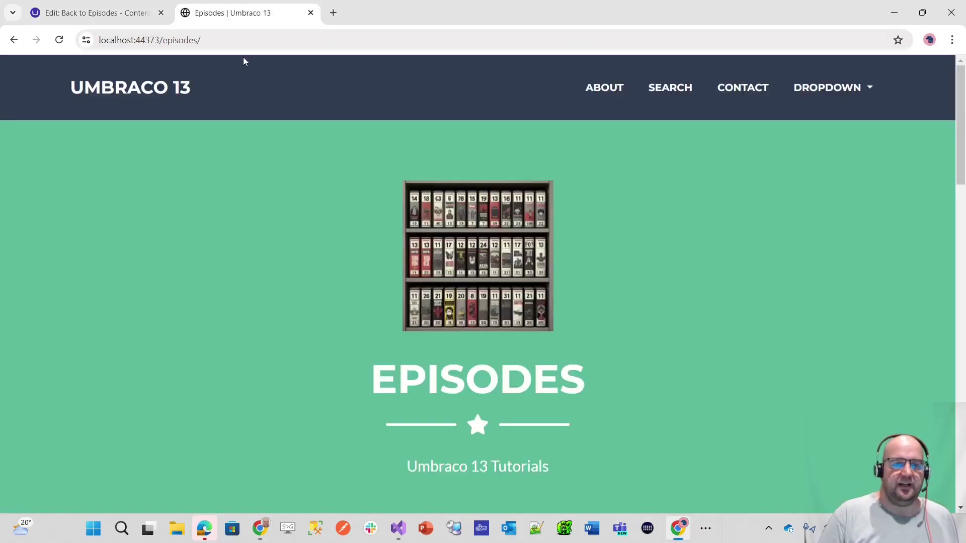
scroll(343, 390, down, 5)
click(213, 377)
scroll(575, 402, down, 8)
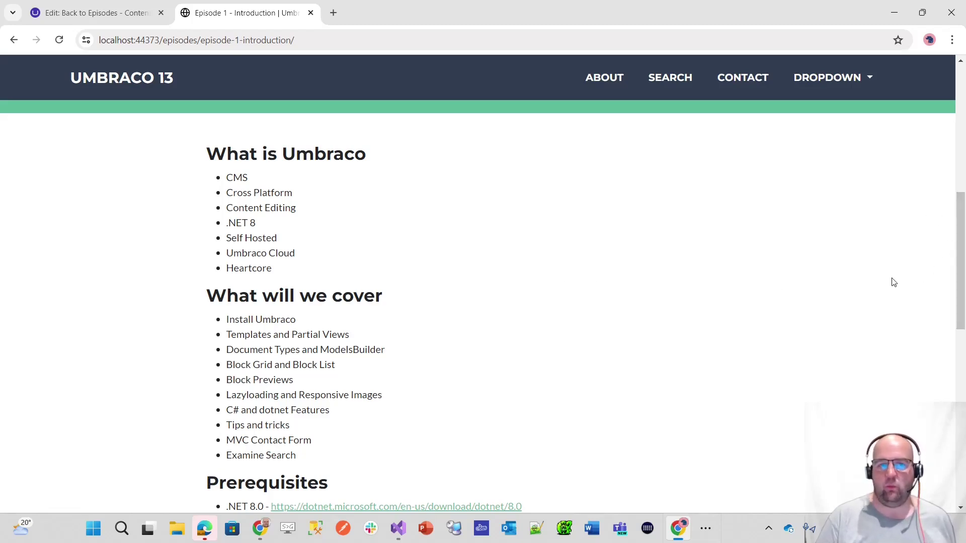
scroll(773, 362, up, 5)
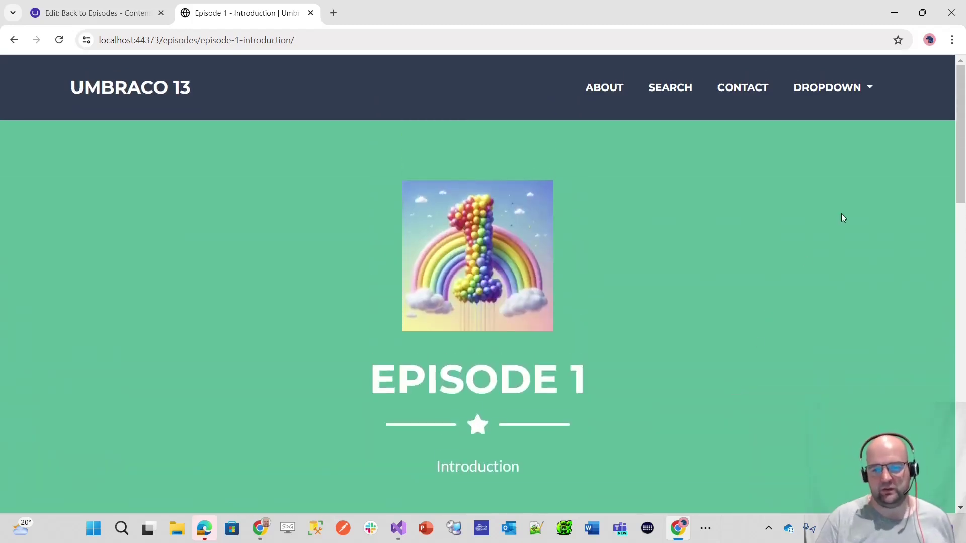
scroll(839, 217, down, 1)
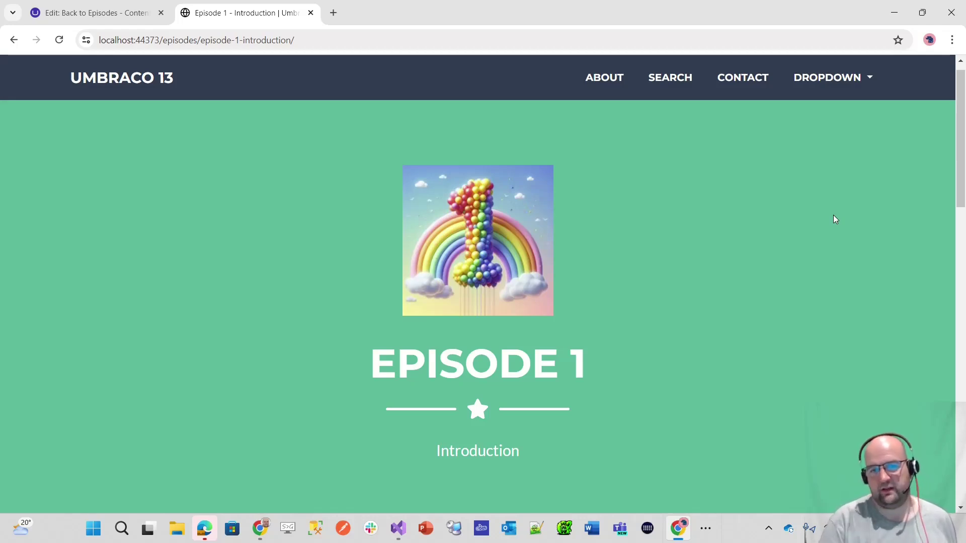
scroll(829, 236, down, 5)
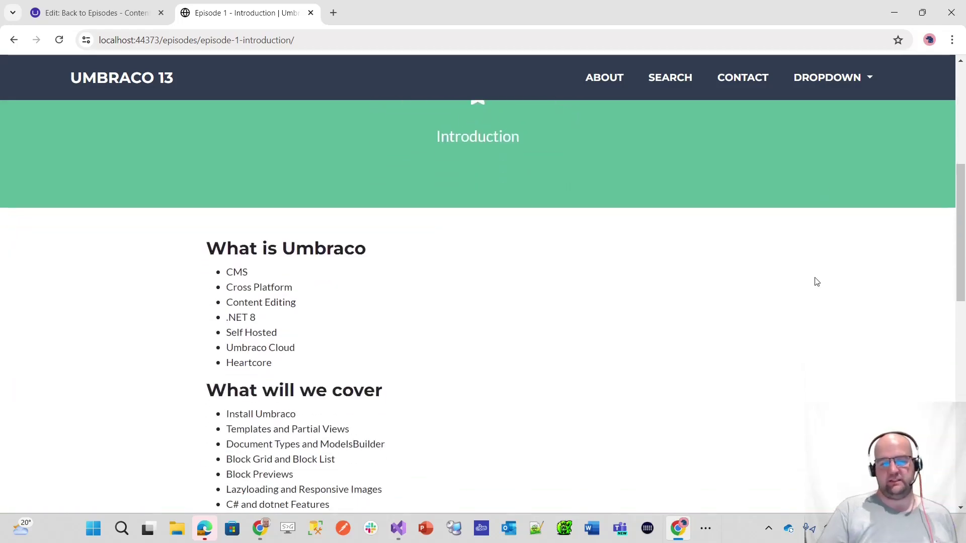
scroll(816, 281, up, 1)
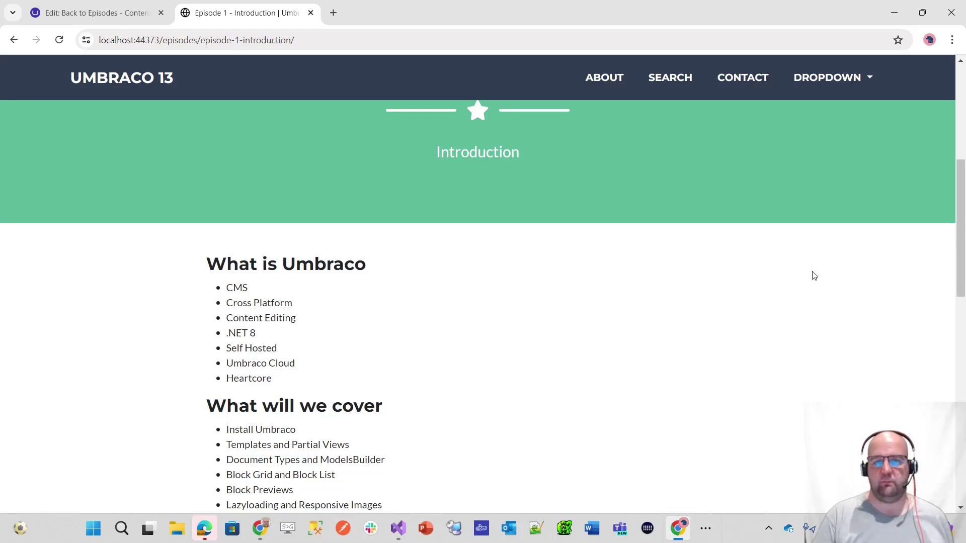
scroll(786, 298, down, 2)
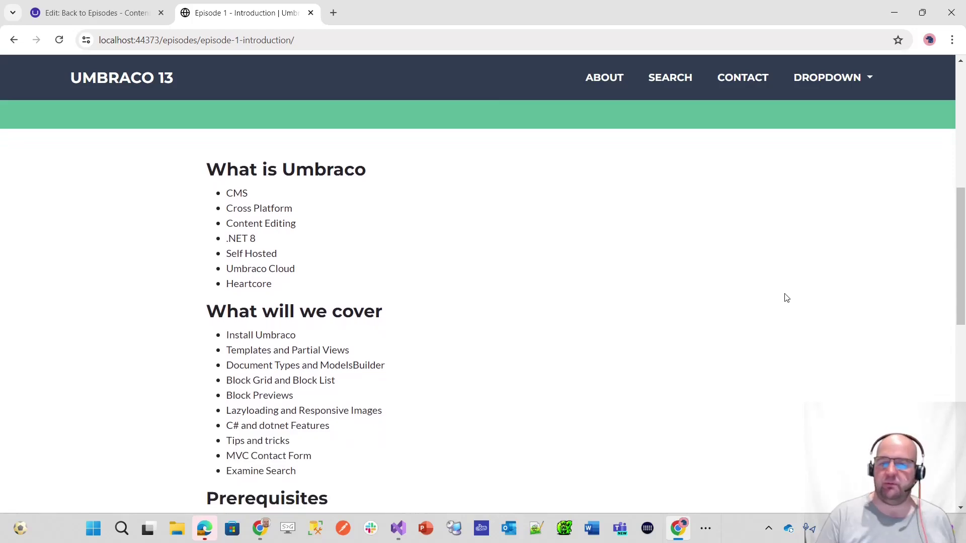
scroll(786, 297, down, 1)
scroll(786, 298, down, 1)
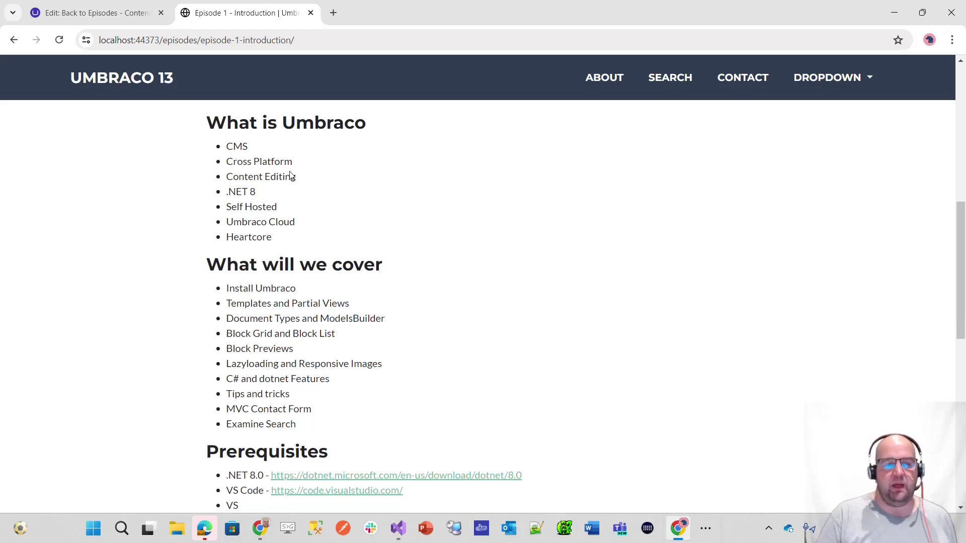
scroll(276, 234, up, 2)
scroll(302, 269, up, 1)
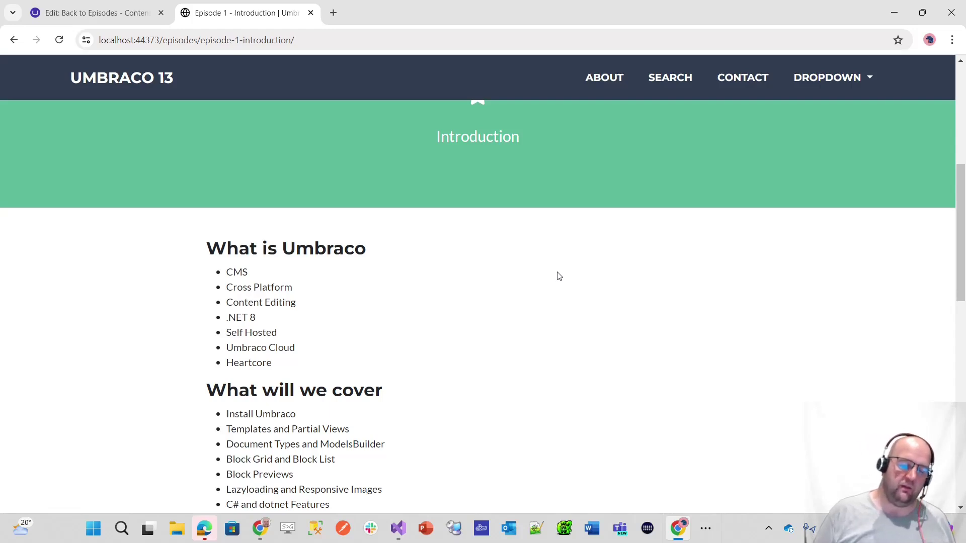
scroll(559, 276, down, 4)
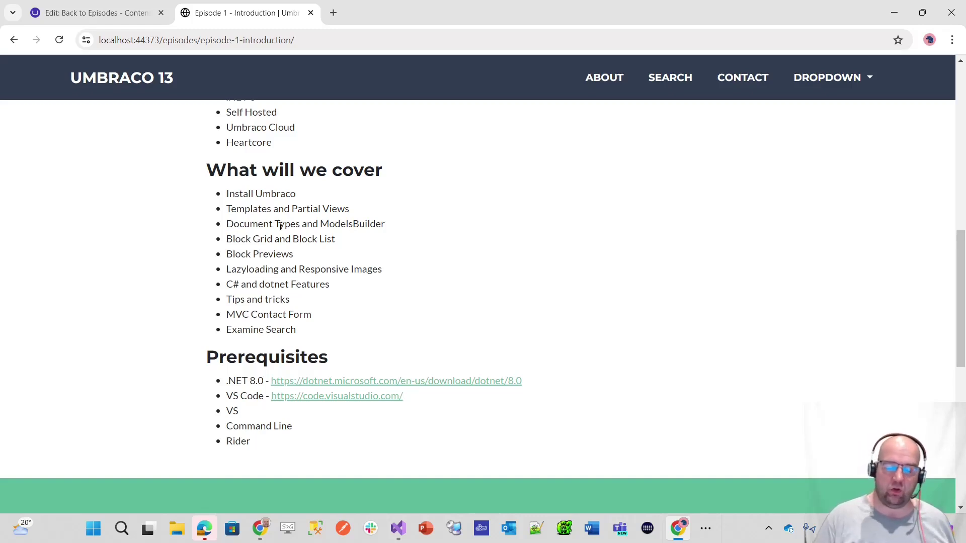
drag(388, 227, 321, 225)
Clear the text selection and follow the .NET 8.0 link in the Prerequisites list
click(396, 227)
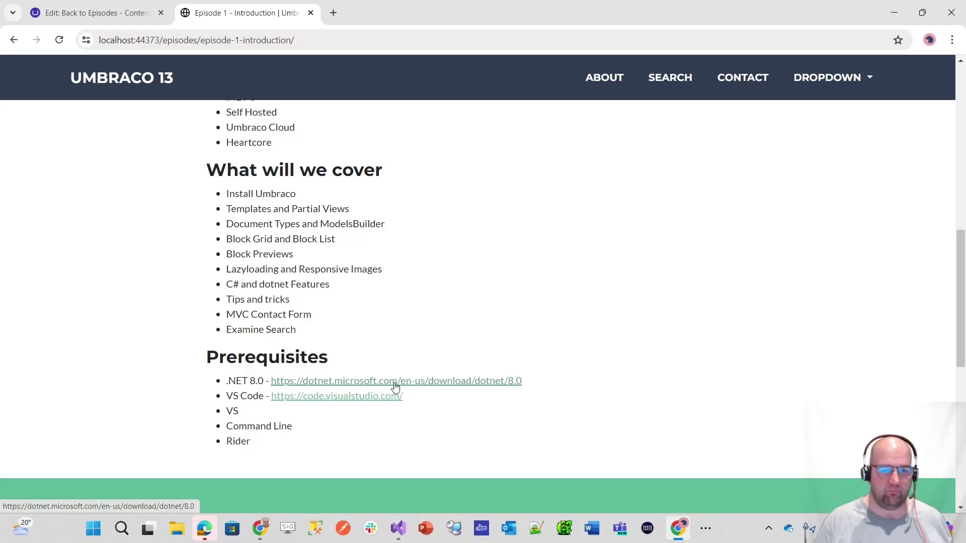
click(402, 385)
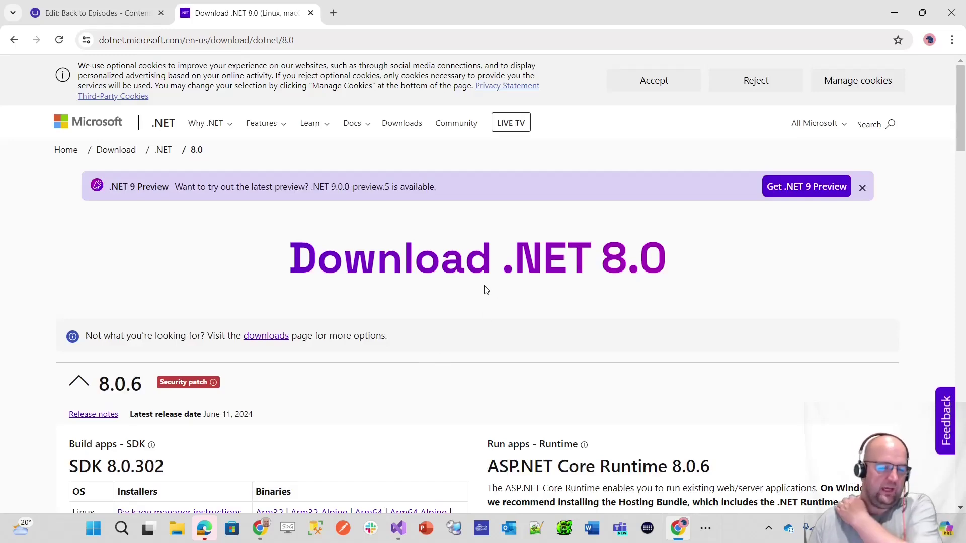
Review the SDK 8.0.302 and ASP.NET Core Runtime 8.0.6 download tables, briefly checking the Umbraco tab
scroll(487, 291, down, 5)
scroll(487, 291, down, 2)
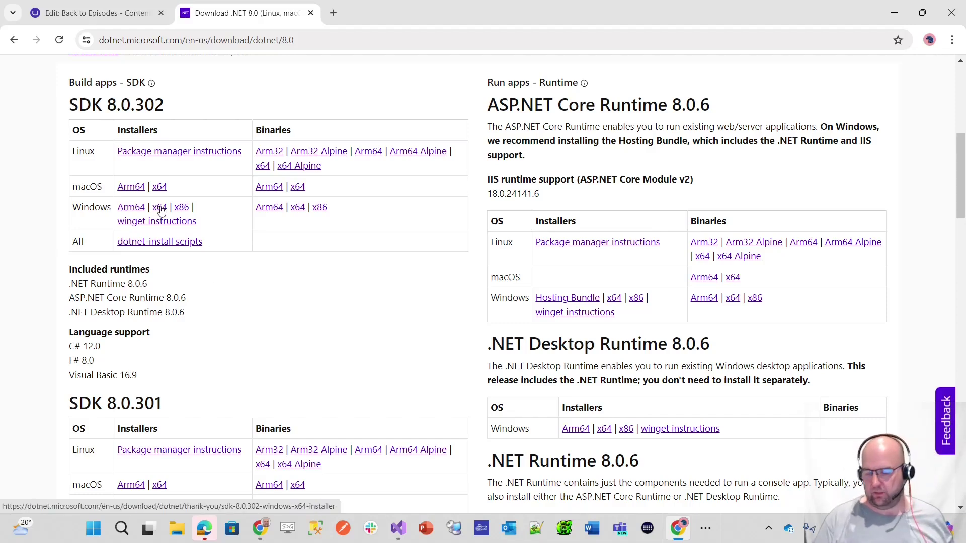
scroll(160, 212, up, 1)
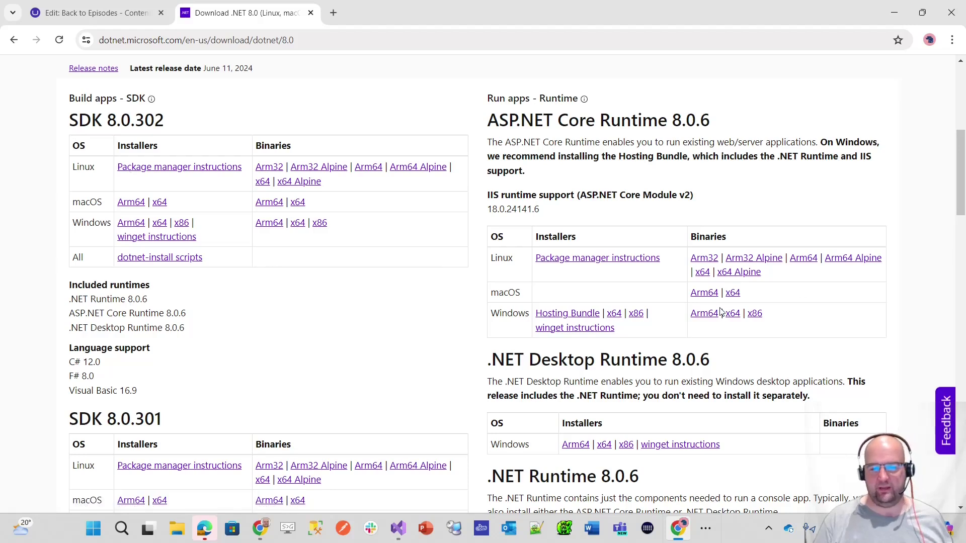
scroll(747, 380, down, 1)
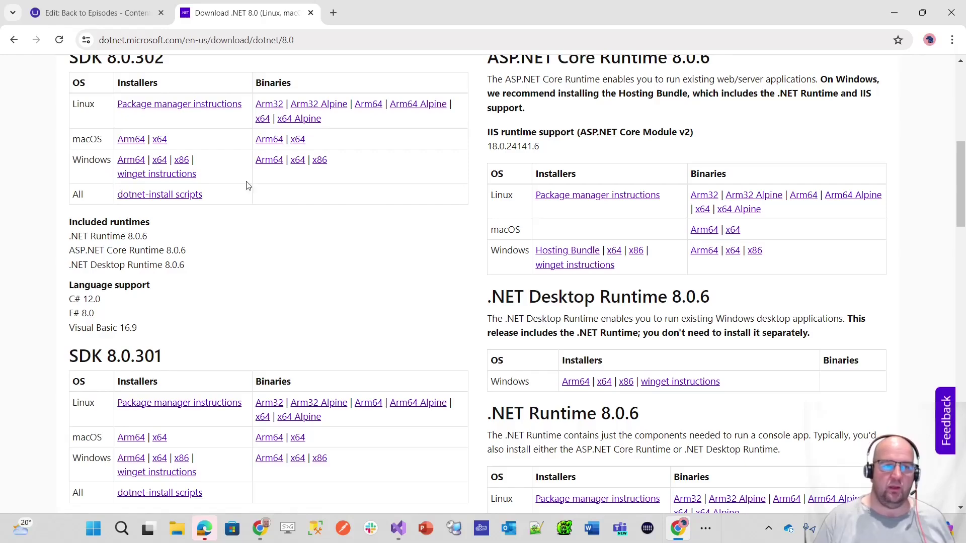
click(126, 16)
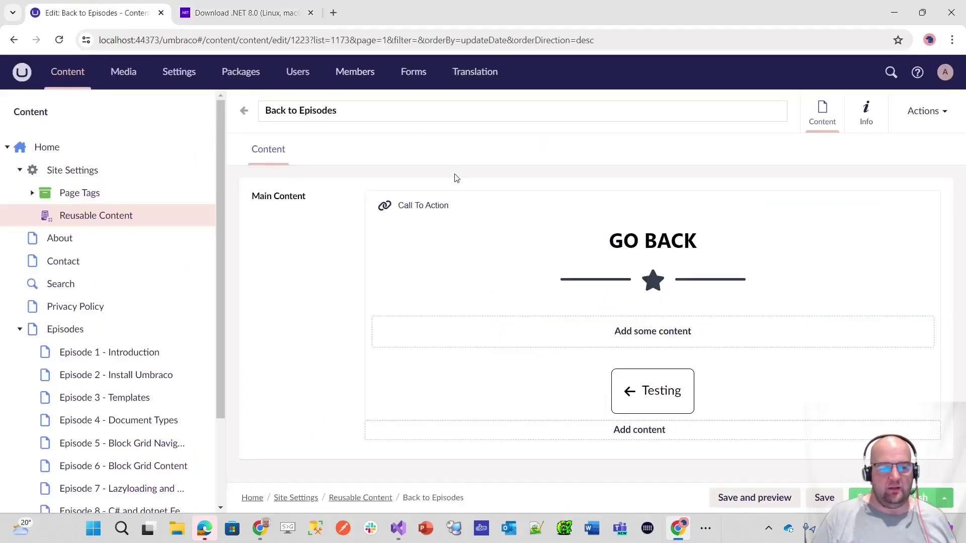
click(241, 12)
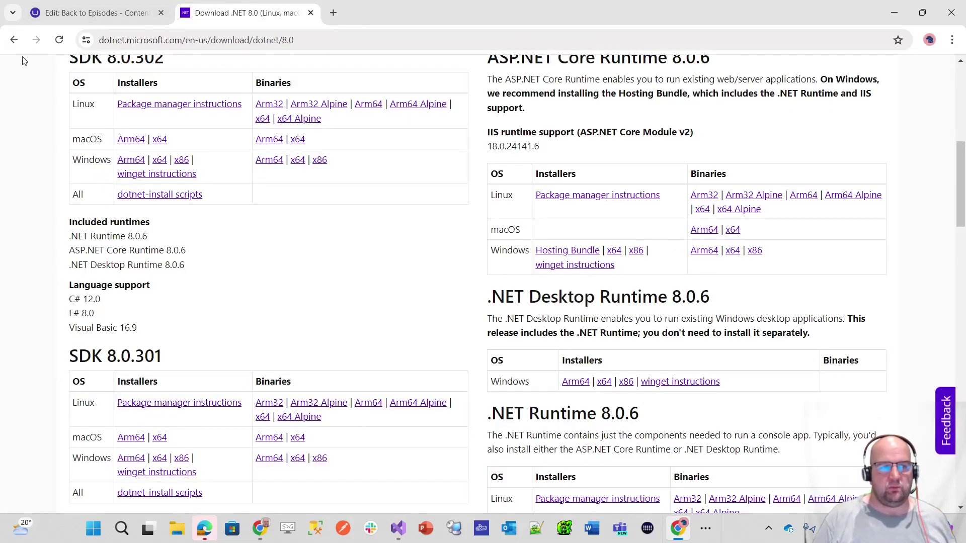
Go back to Episode 1 – Introduction and scroll through Prerequisites and the GO BACK section
click(13, 40)
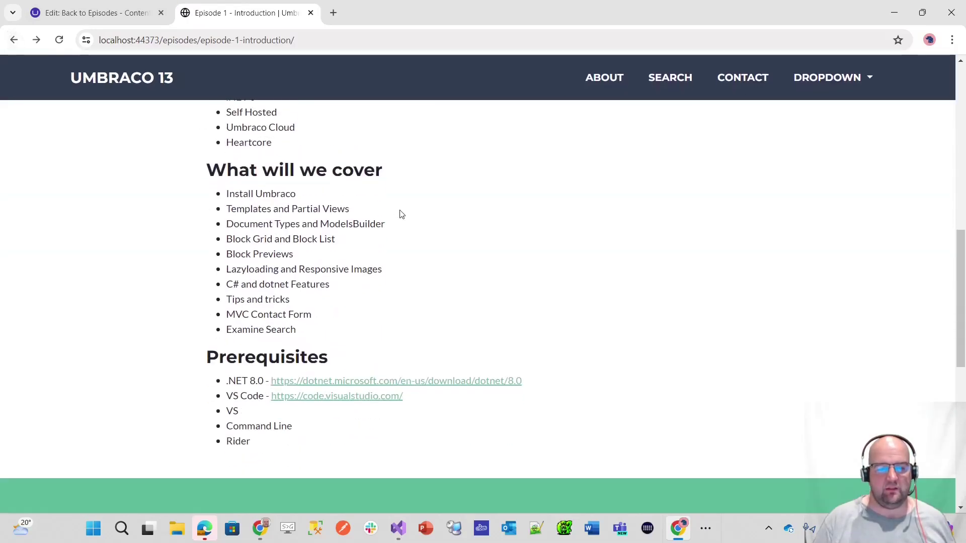
scroll(500, 258, down, 3)
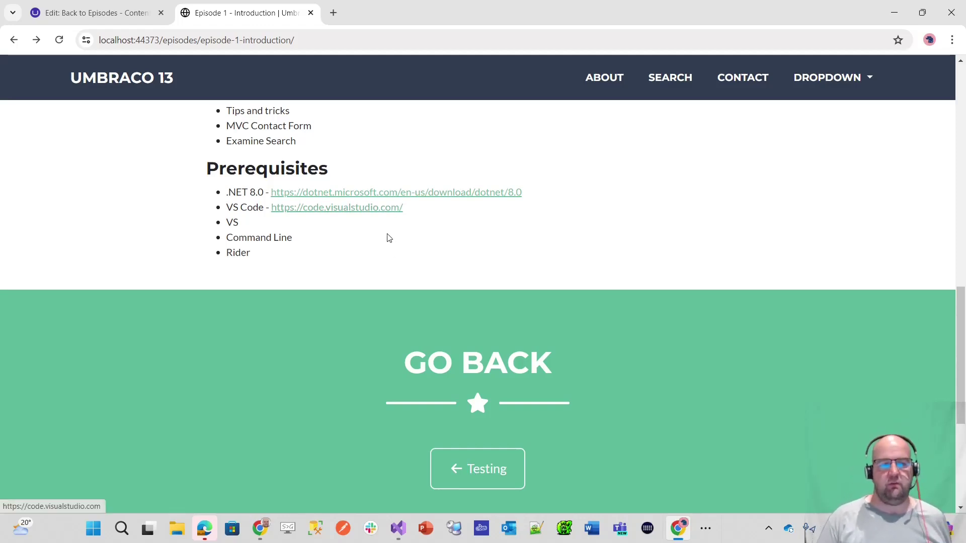
scroll(381, 249, down, 1)
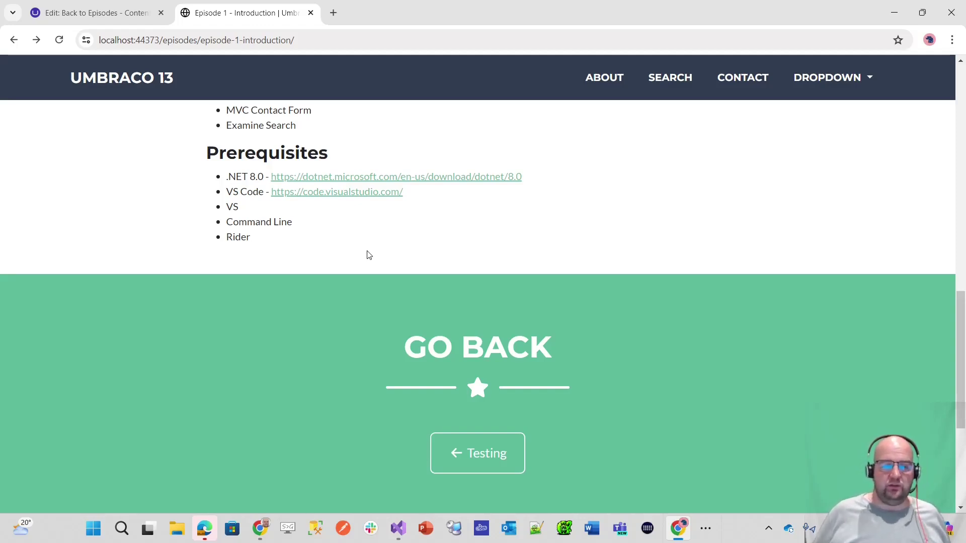
scroll(377, 256, down, 4)
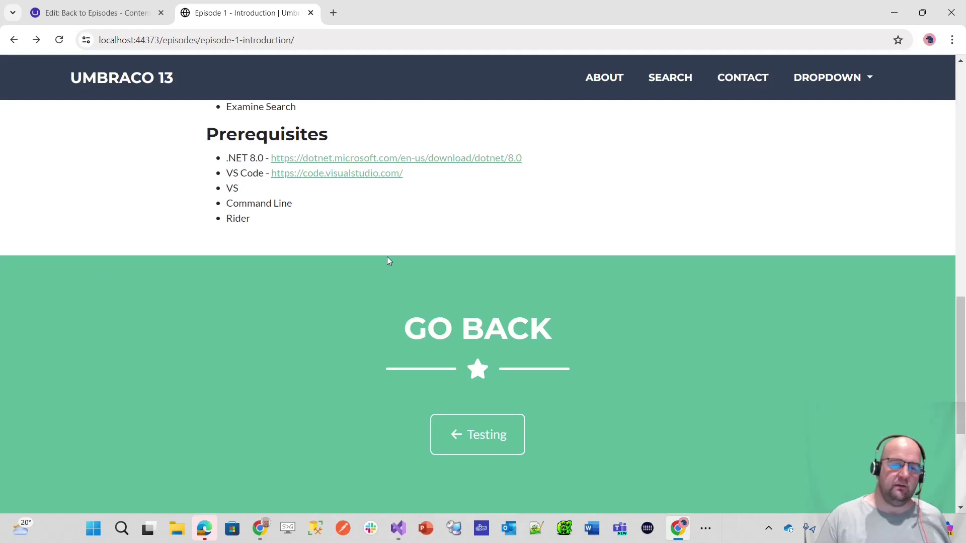
scroll(393, 365, up, 6)
scroll(396, 369, up, 12)
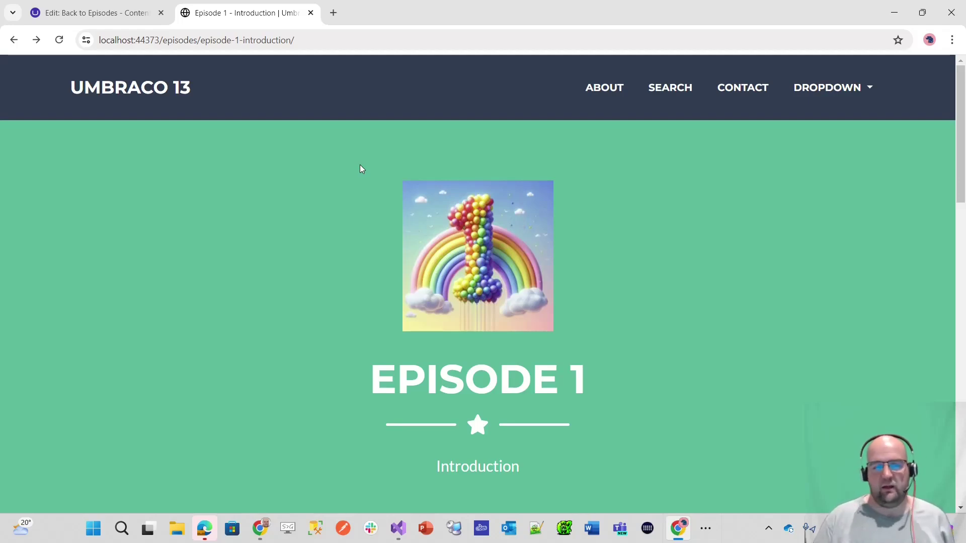
Open discord.gg/umbraco in a new tab, minimise Discord, and scroll the Episode 1 page
click(335, 14)
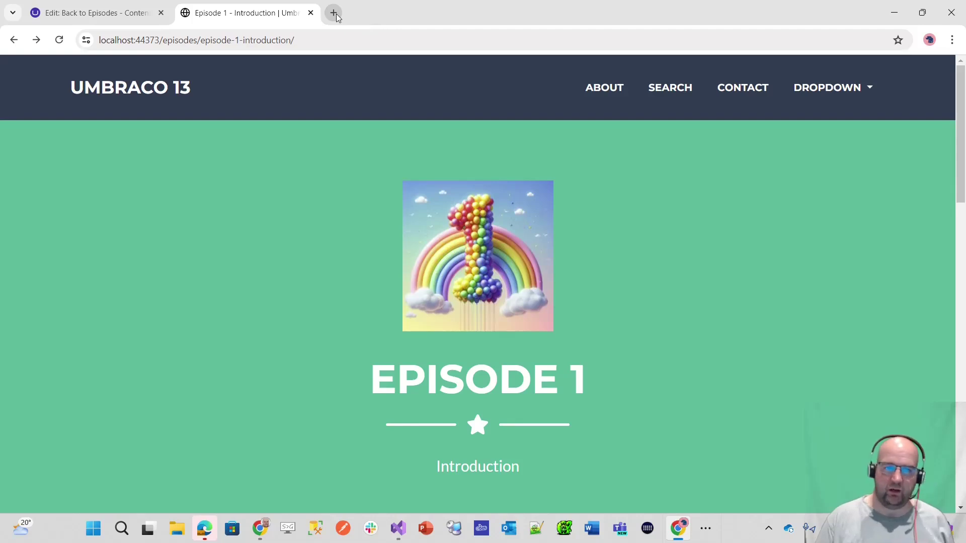
text(discord.gg/)
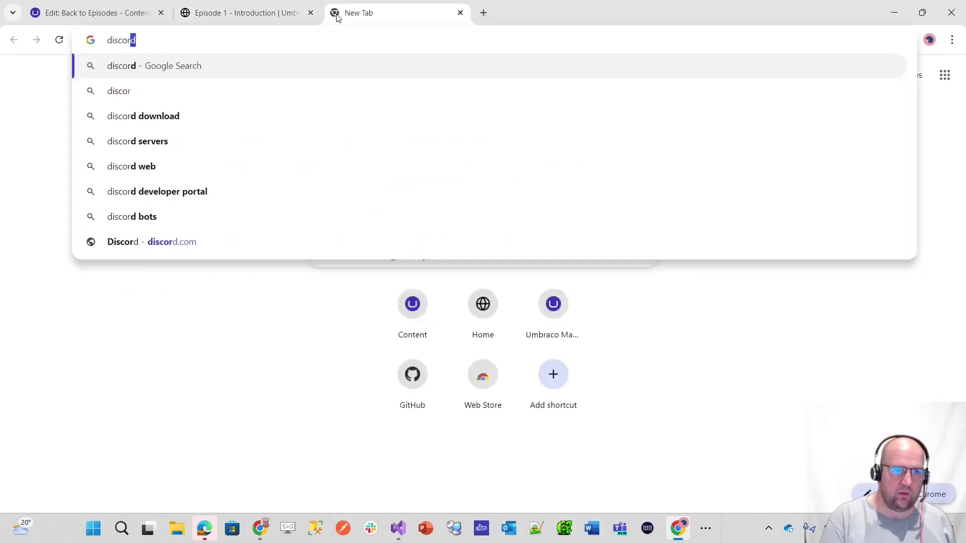
text(umbraco)
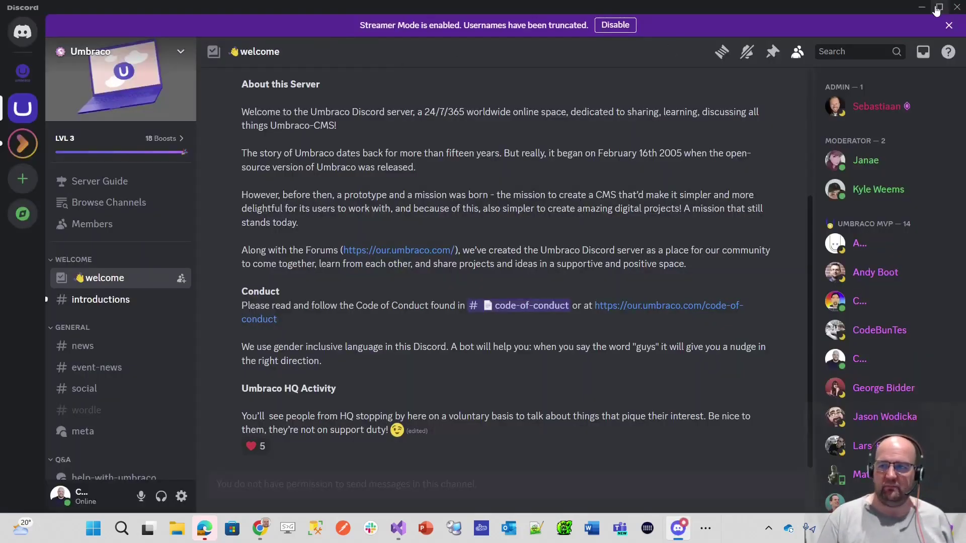
click(923, 8)
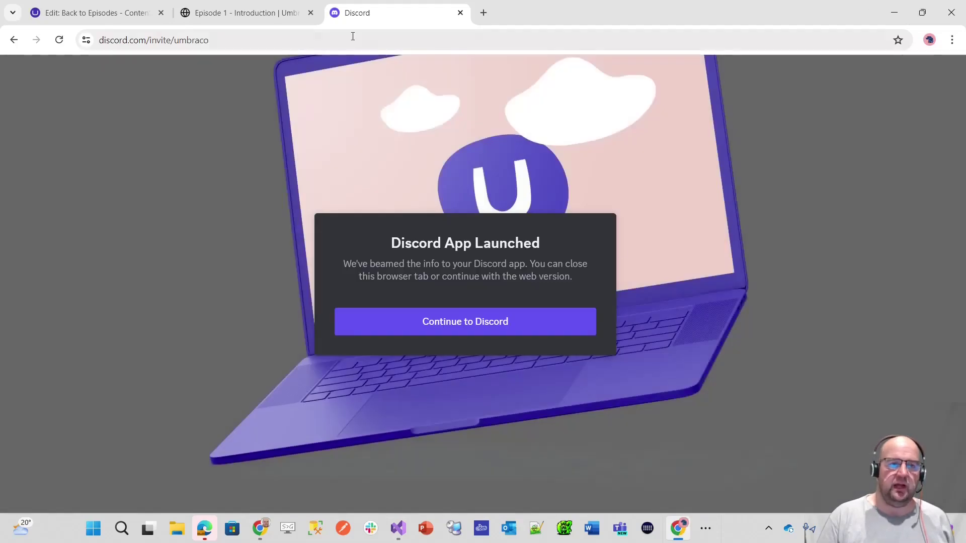
click(282, 14)
scroll(493, 161, down, 5)
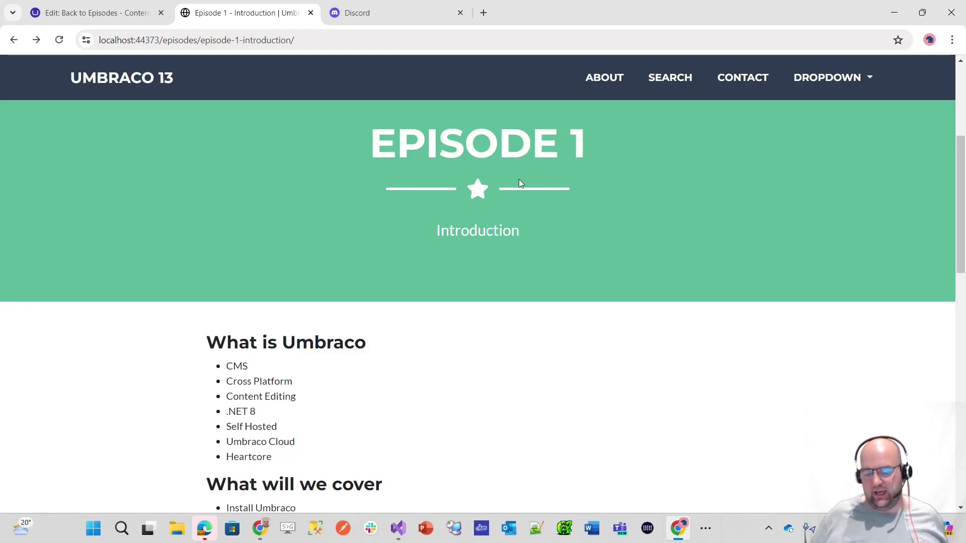
Load our.umbraco.com in a new tab by entering 'our'
click(484, 12)
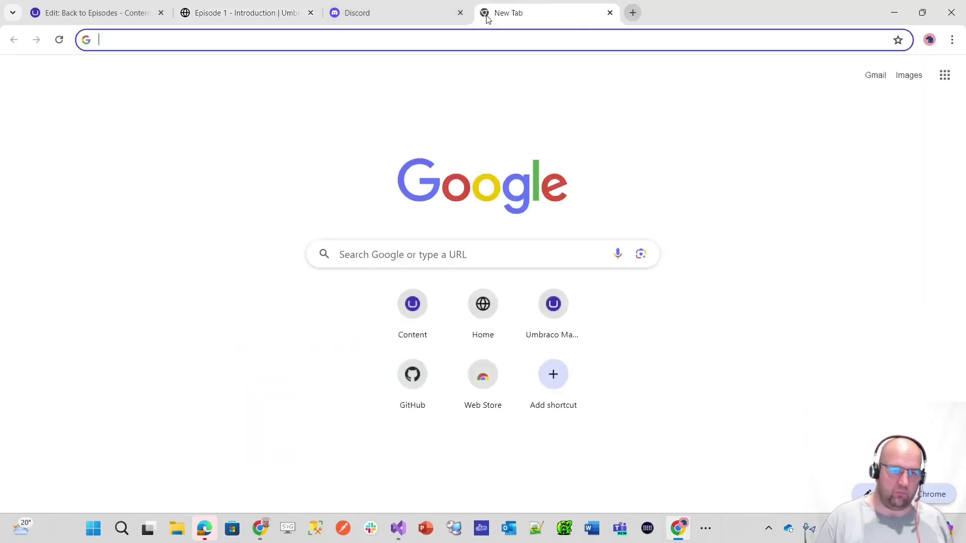
text(our.)
key(Return)
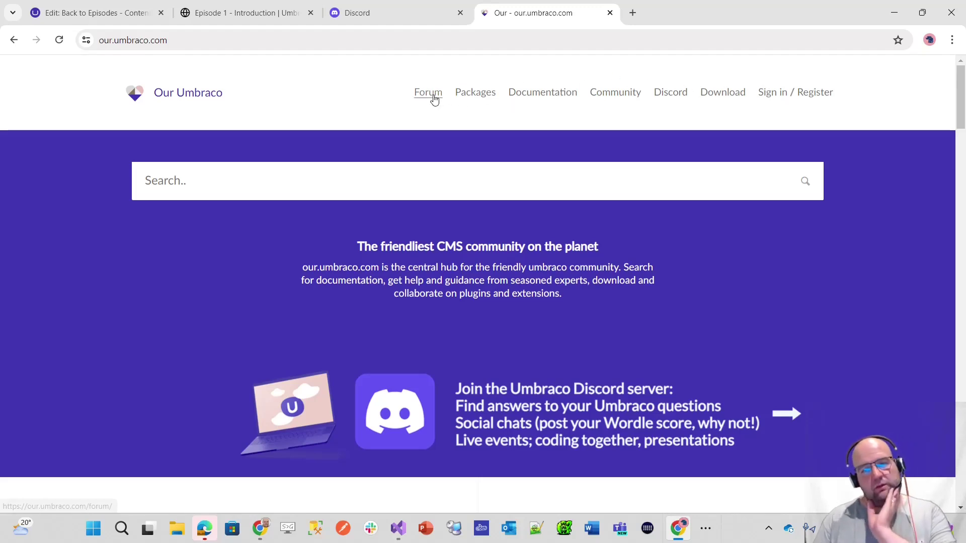
Open the Our Umbraco Forum and scroll through its recent topics
click(434, 99)
scroll(470, 186, down, 7)
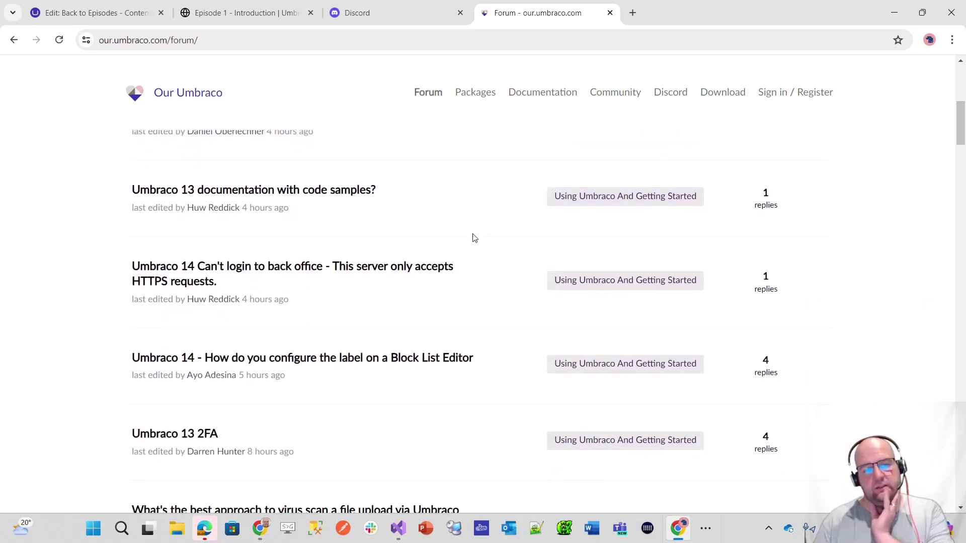
scroll(356, 241, up, 8)
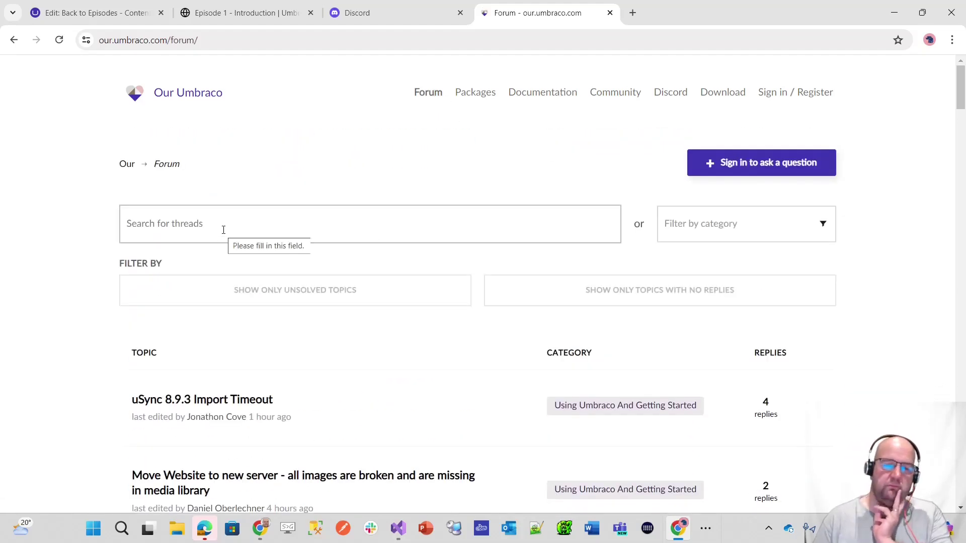
scroll(235, 226, down, 5)
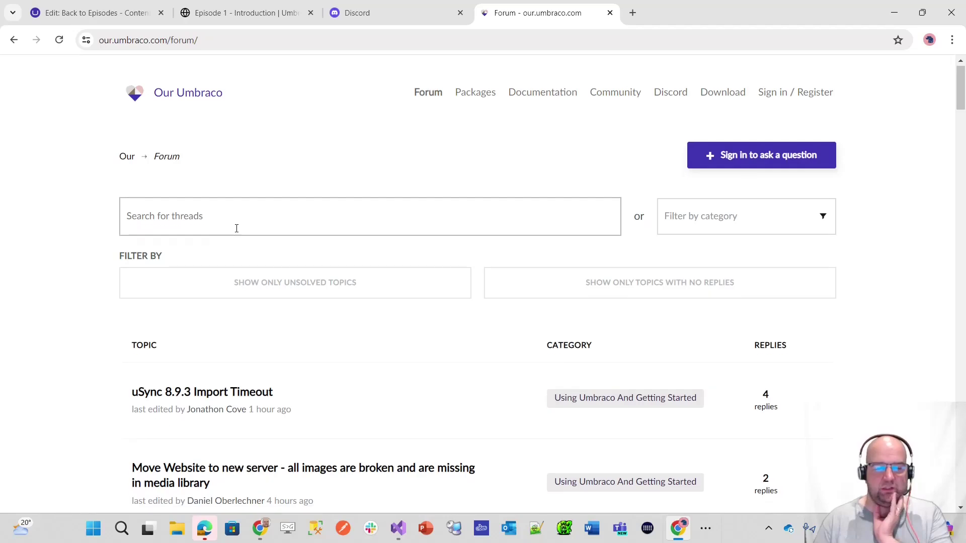
scroll(368, 273, up, 5)
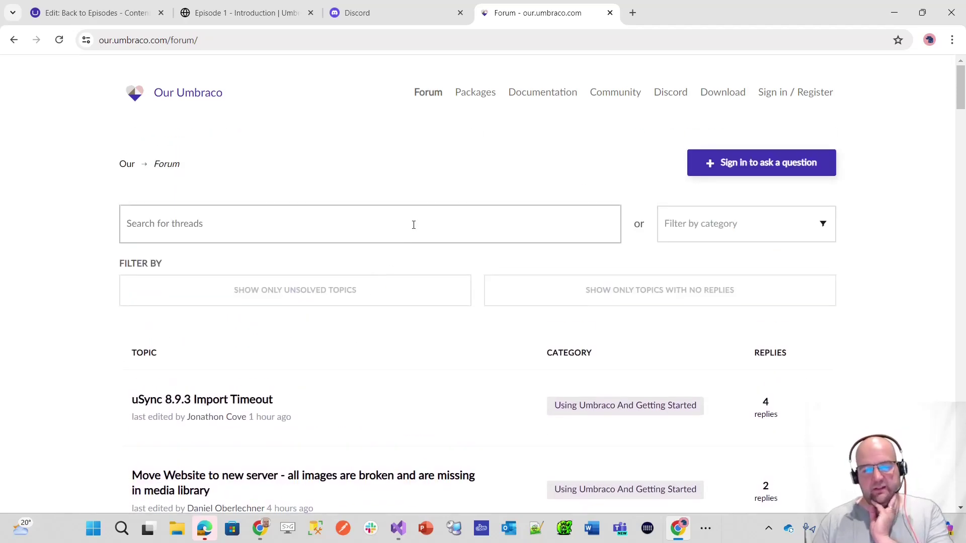
scroll(413, 222, down, 1)
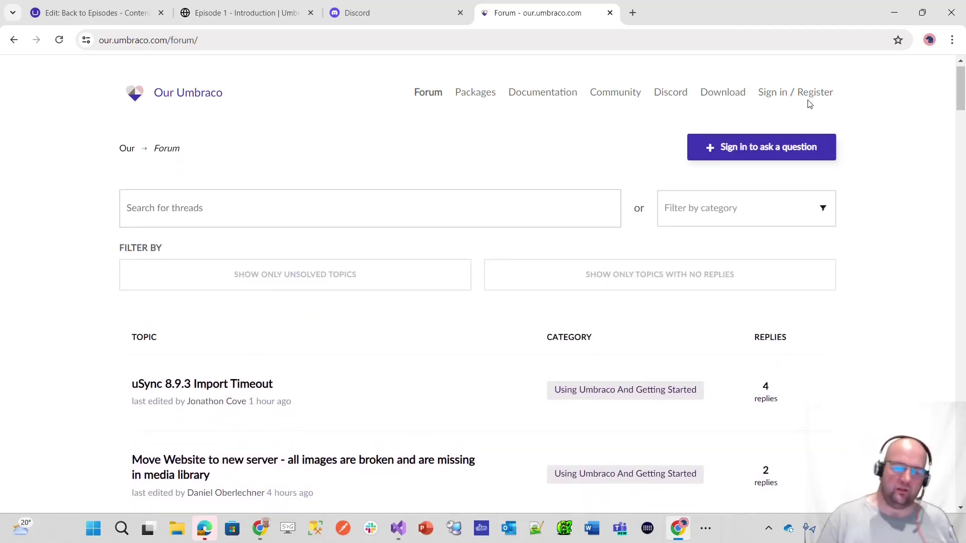
scroll(810, 104, up, 1)
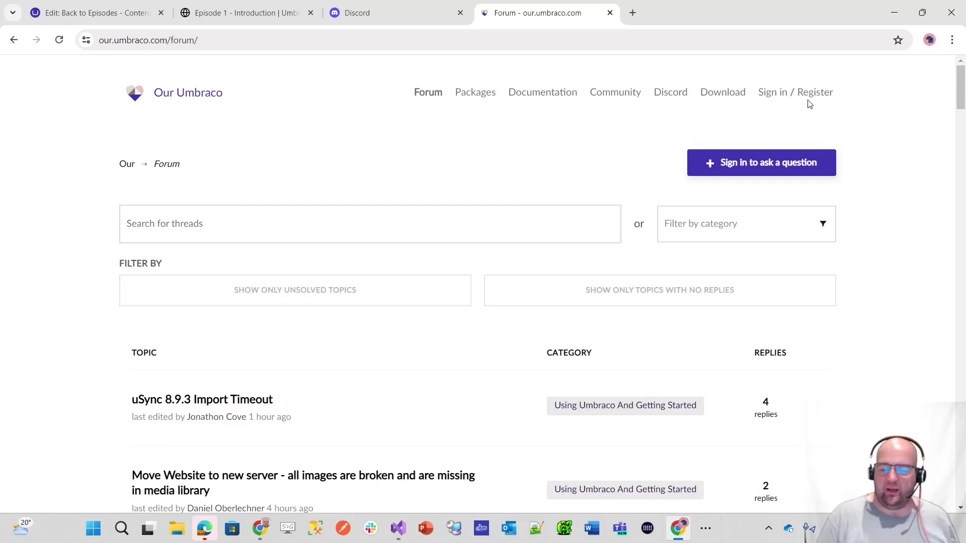